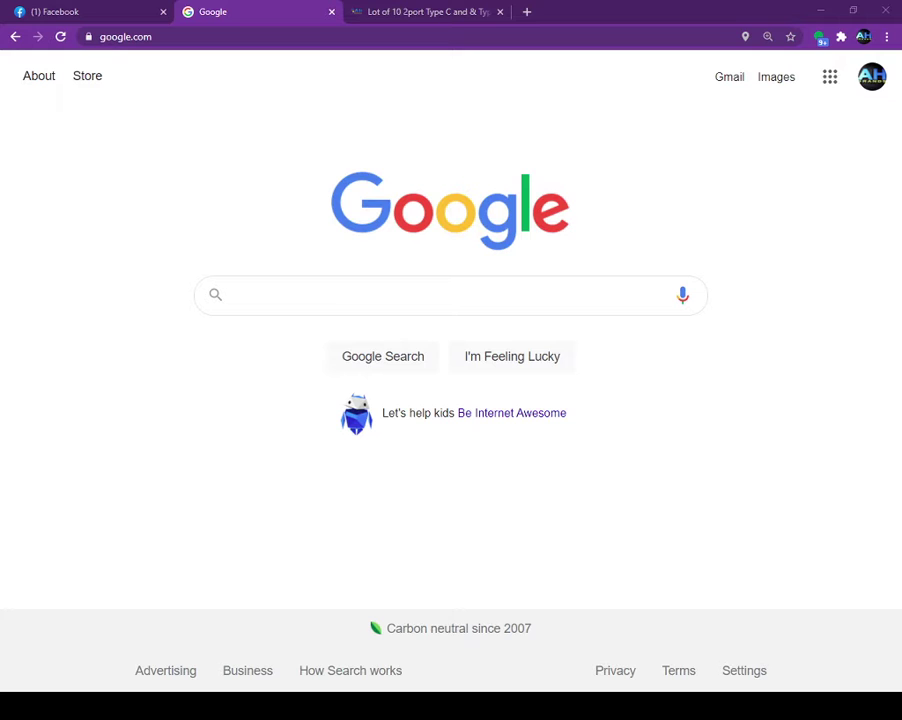
# Step: Open Google My Business from the list of Google apps on the Google homepage
pyautogui.hotkey('alt', 'Tab')
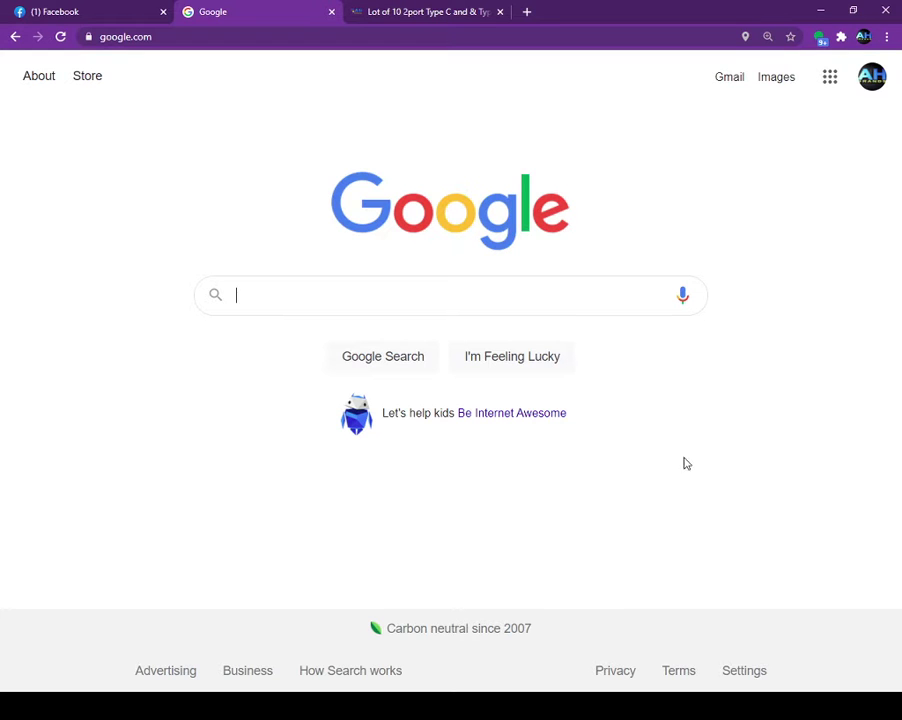
pyautogui.hotkey('ctrl', '+')
pyautogui.hotkey('ctrl', '+')
pyautogui.hotkey('ctrl', '+')
pyautogui.hotkey('ctrl', '+')
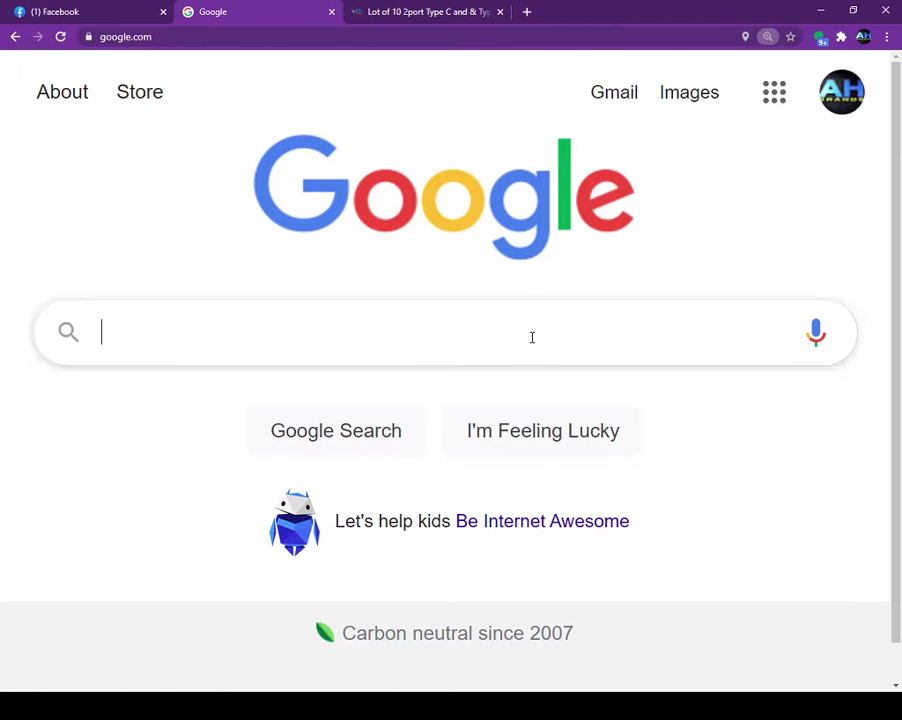
pyautogui.click(779, 94)
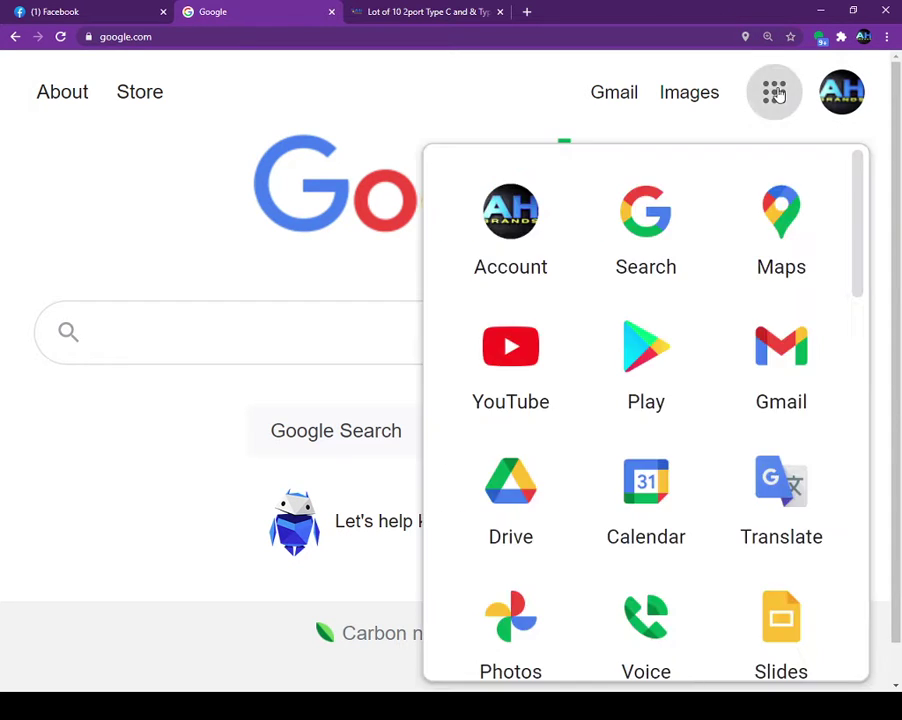
pyautogui.scroll(-3, 650, 367)
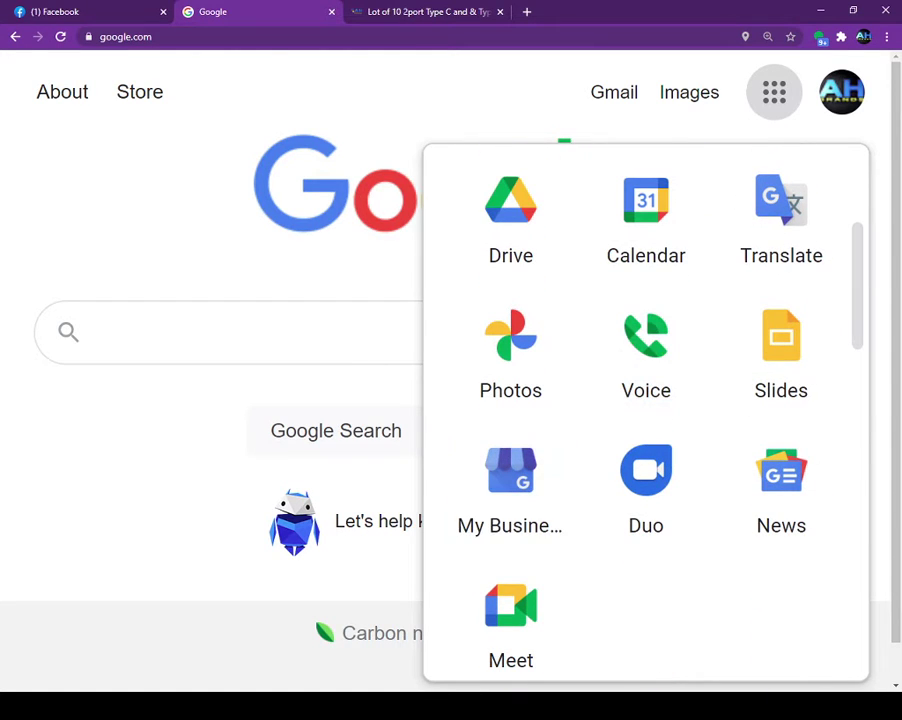
pyautogui.hotkey('alt', 'Tab')
pyautogui.hotkey('alt', 'Tab')
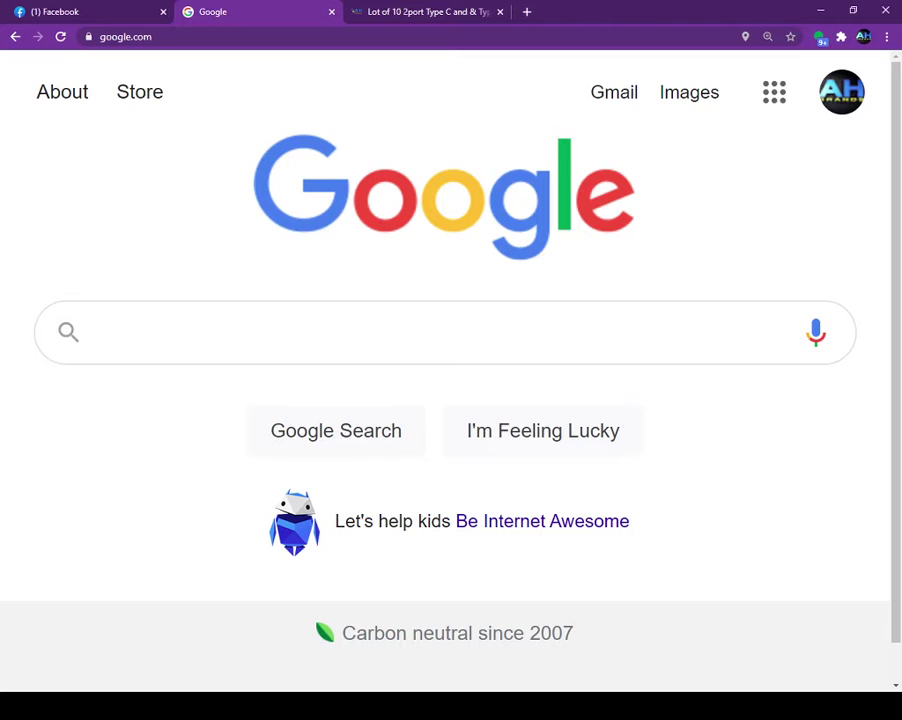
pyautogui.click(775, 97)
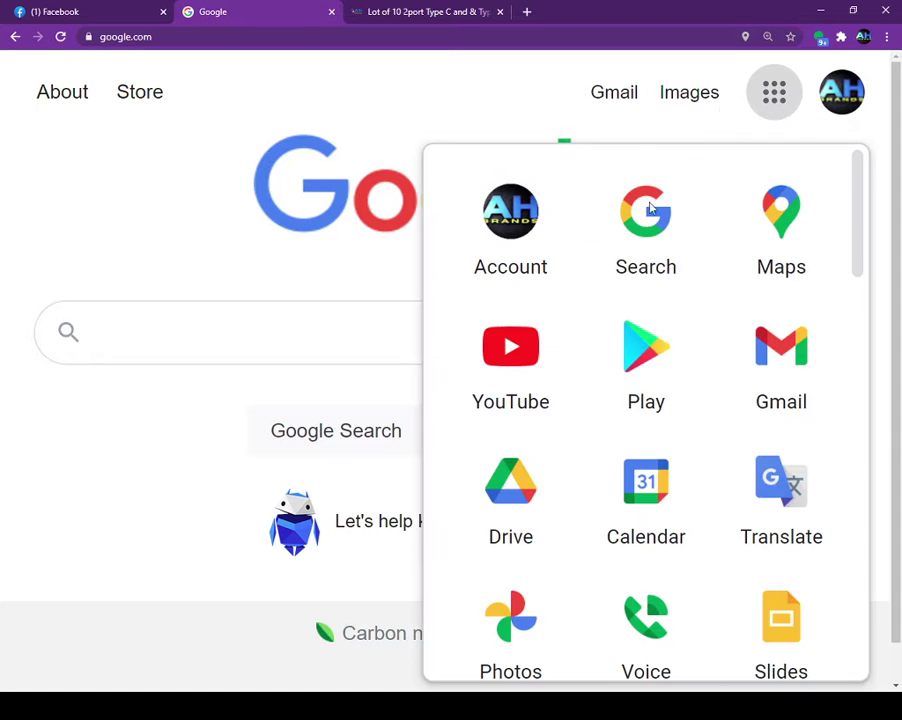
pyautogui.scroll(-2, 740, 356)
pyautogui.scroll(-2, 731, 360)
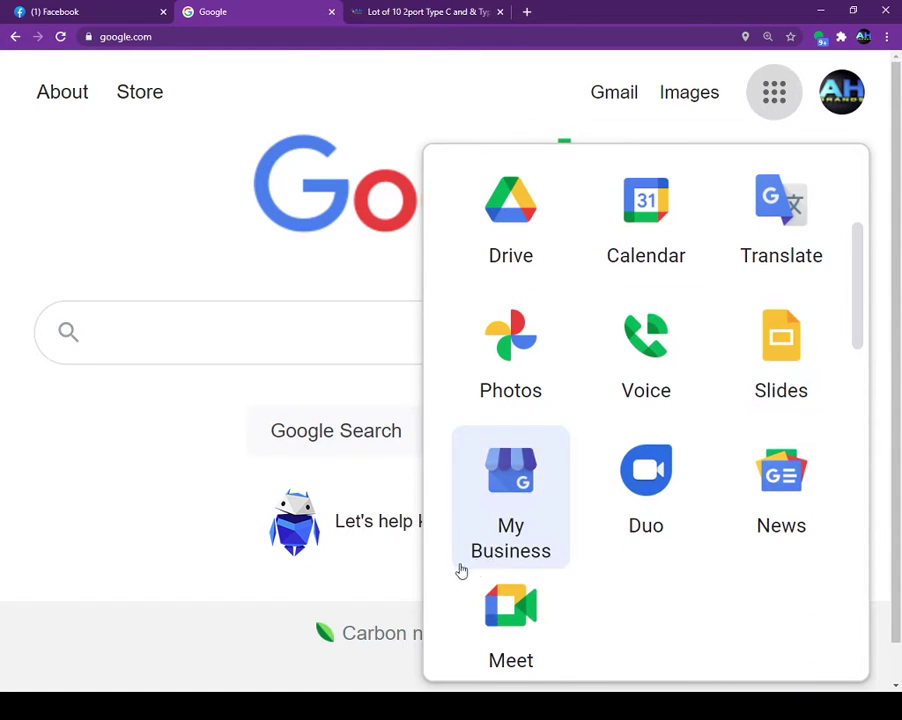
pyautogui.click(521, 480)
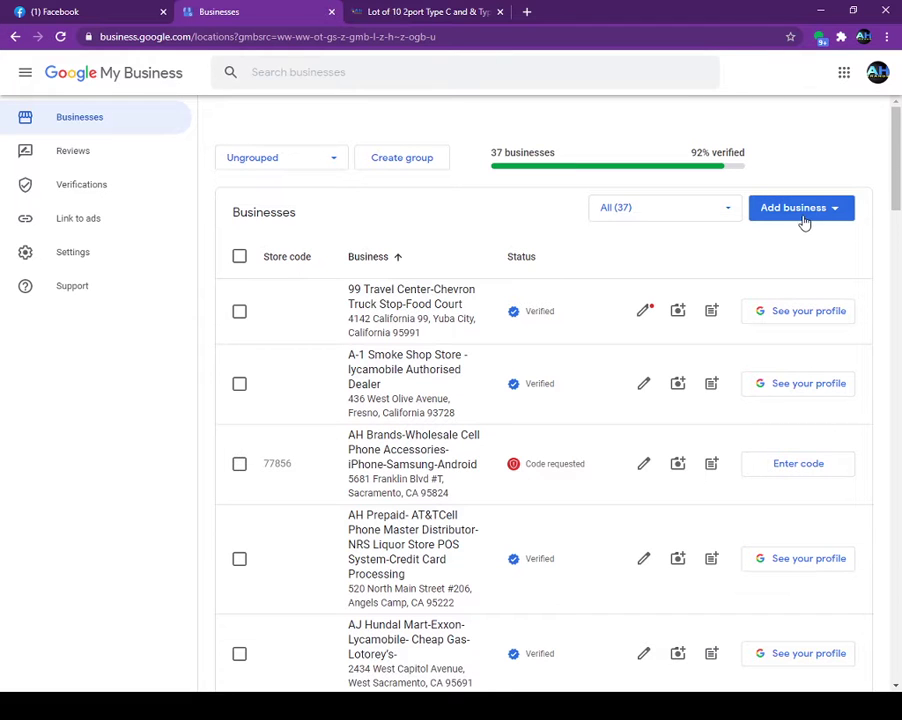
# Step: Start adding a single business to the list of managed businesses
pyautogui.hotkey('ctrl', '+')
pyautogui.hotkey('ctrl', '+')
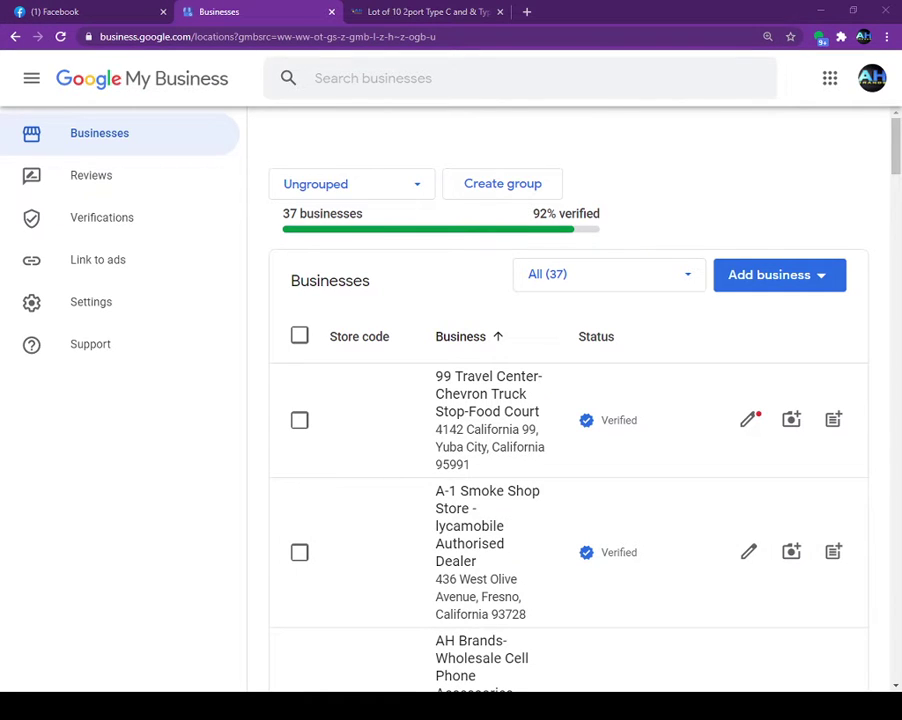
pyautogui.click(786, 281)
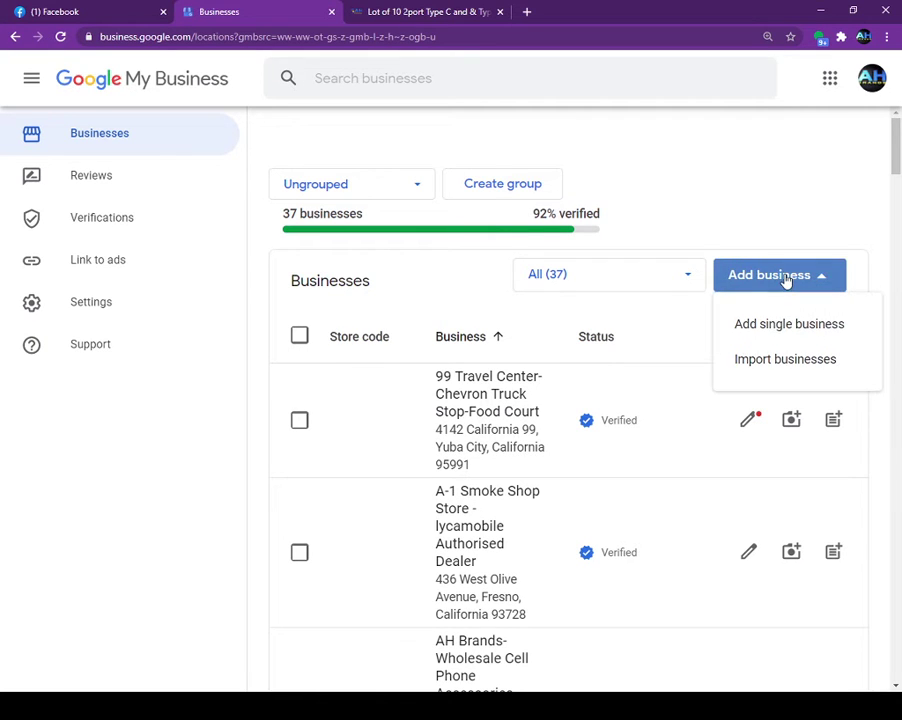
pyautogui.click(792, 336)
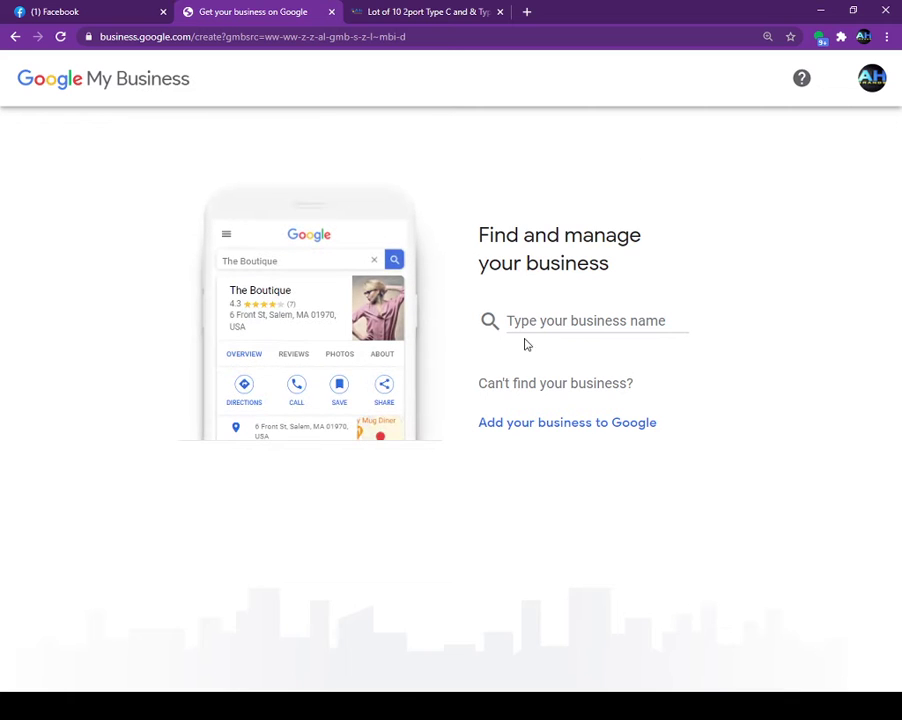
# Step: Search the business names for "pame", choose Pamela's Shear Perfections on South Main Street, and take over managing the listing
pyautogui.click(588, 318)
pyautogui.write('pame')
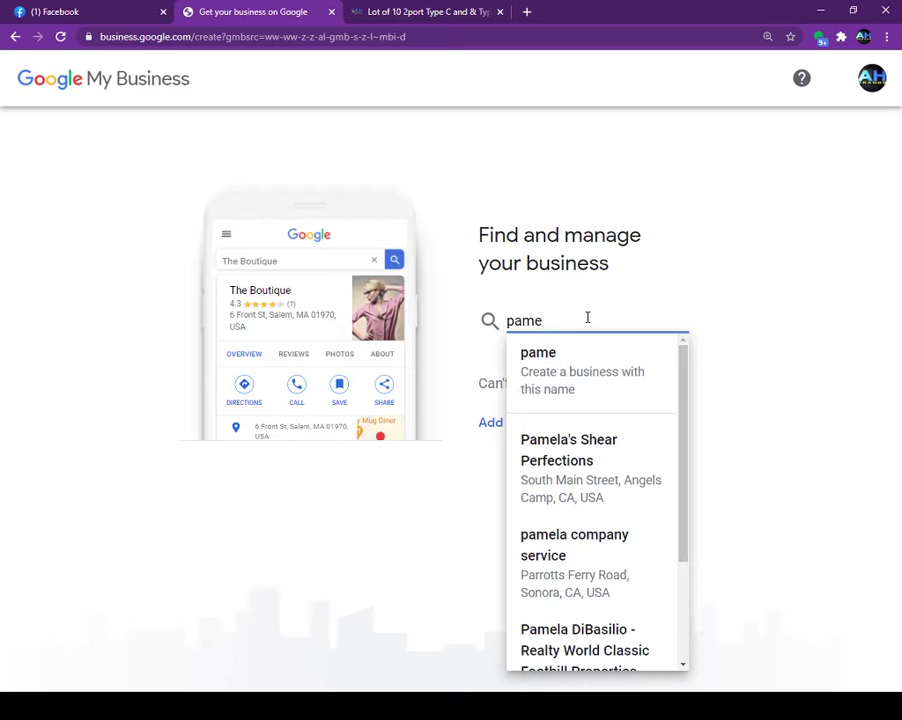
pyautogui.click(622, 480)
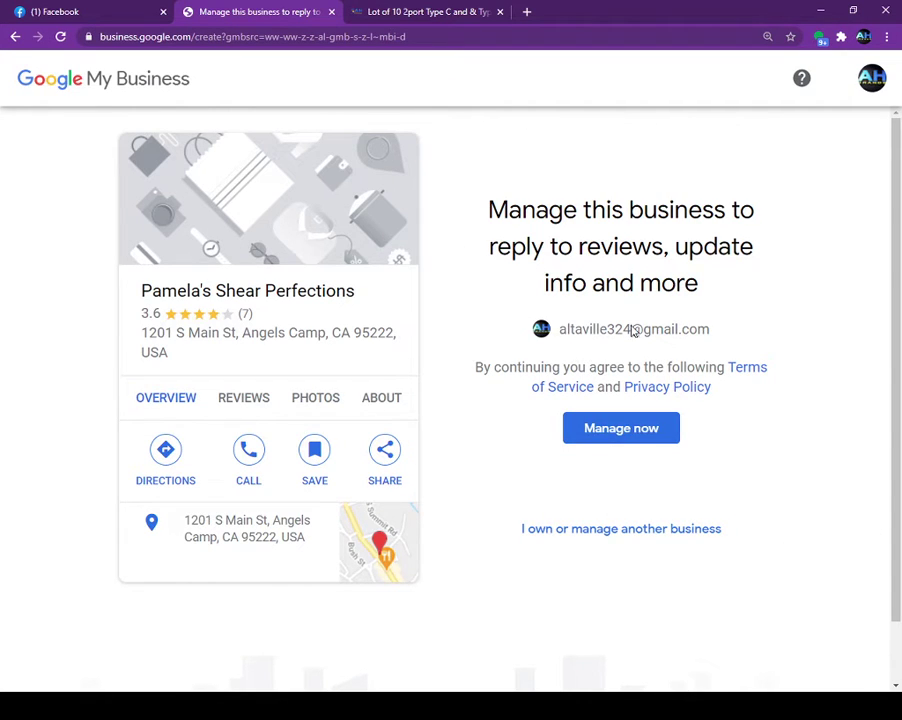
pyautogui.click(640, 432)
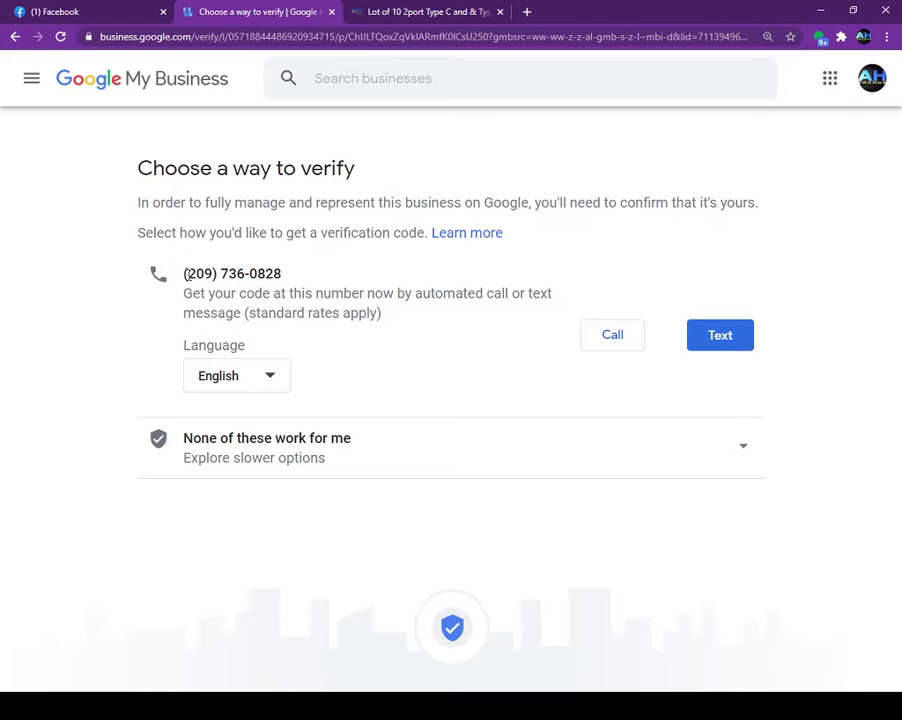
# Step: Request the business verification code by text message in English for the listed phone number
pyautogui.moveTo(186, 273); pyautogui.dragTo(287, 281)
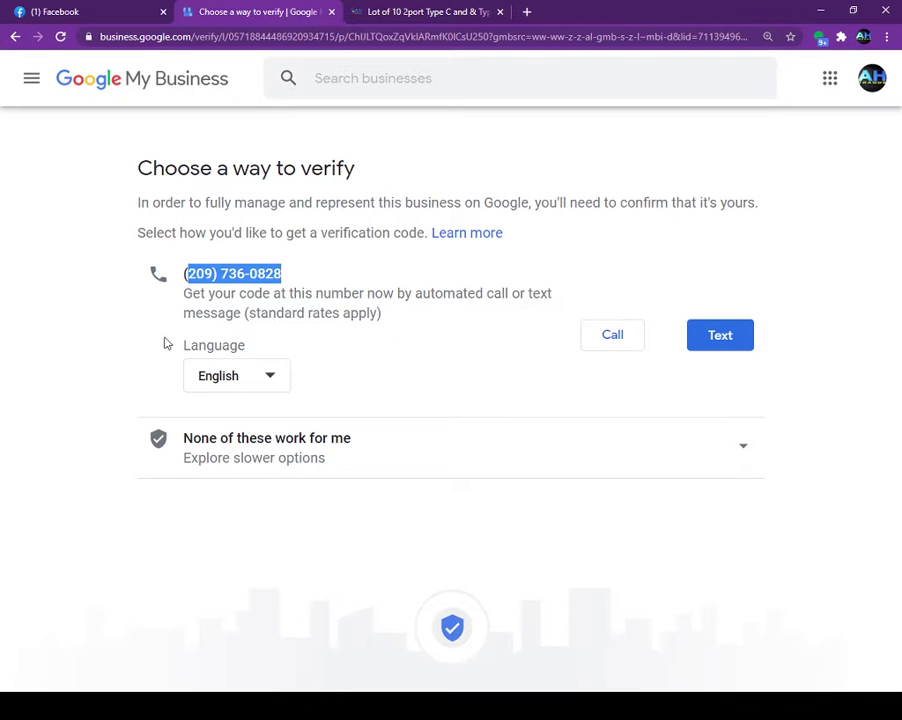
pyautogui.click(719, 341)
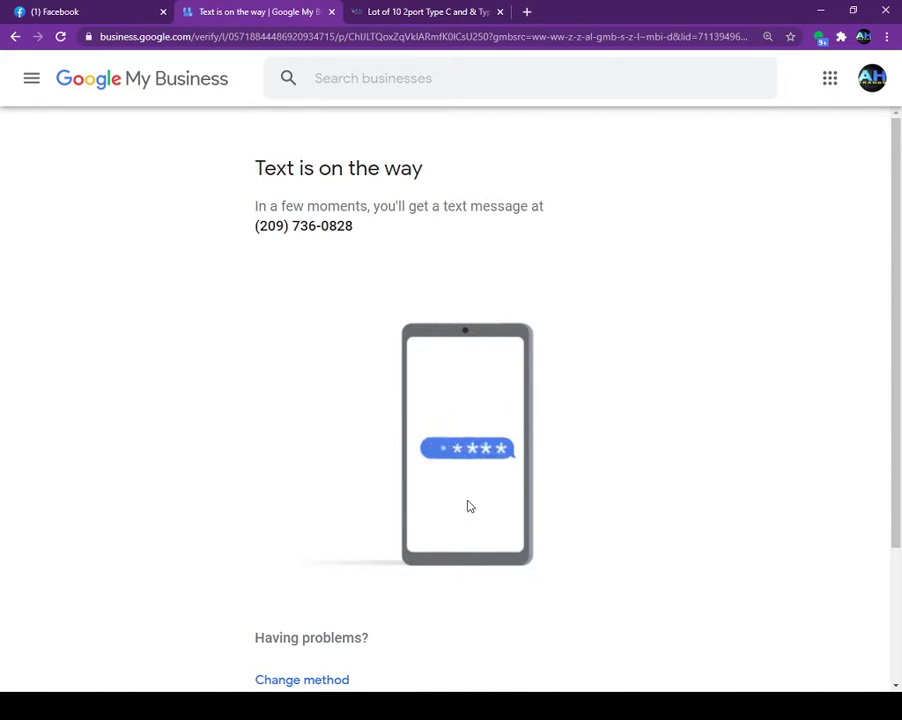
pyautogui.scroll(-1, 481, 499)
pyautogui.scroll(-3, 481, 499)
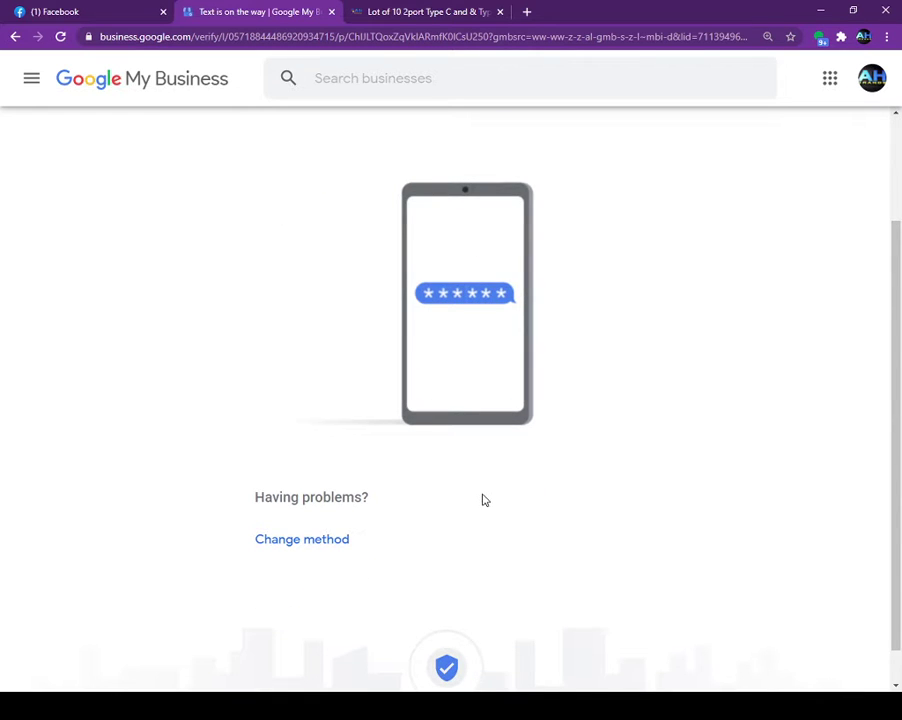
pyautogui.scroll(3, 246, 387)
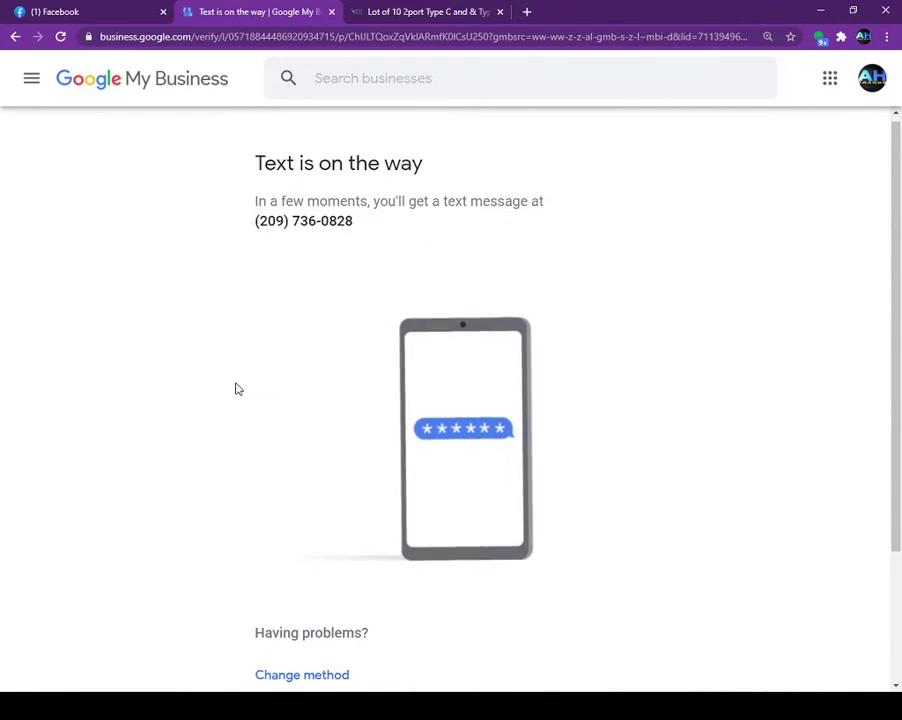
pyautogui.click(313, 279)
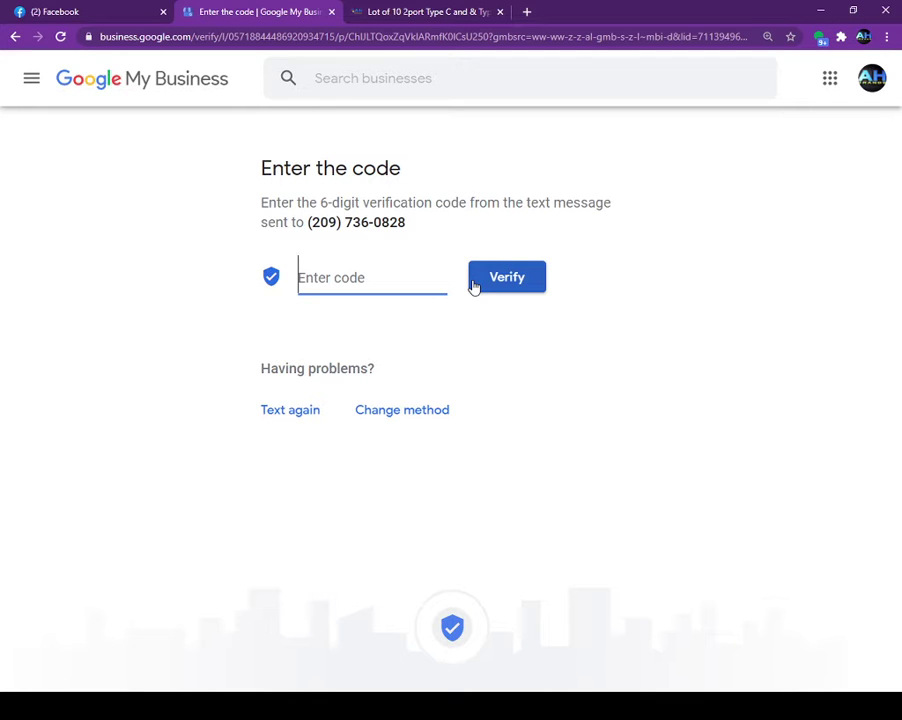
pyautogui.click(830, 80)
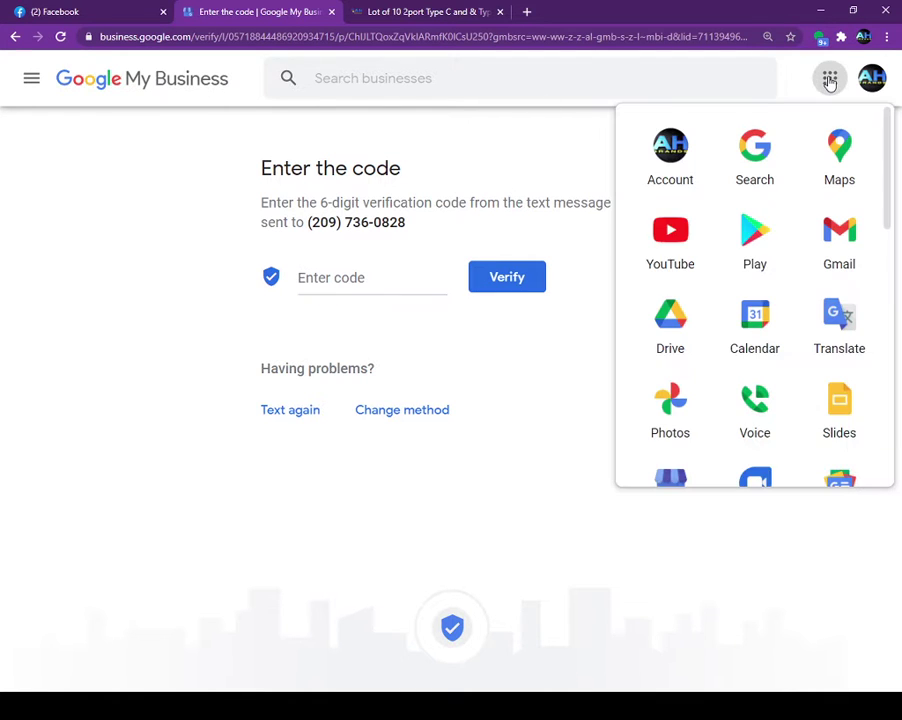
pyautogui.scroll(-3, 751, 405)
pyautogui.click(666, 374)
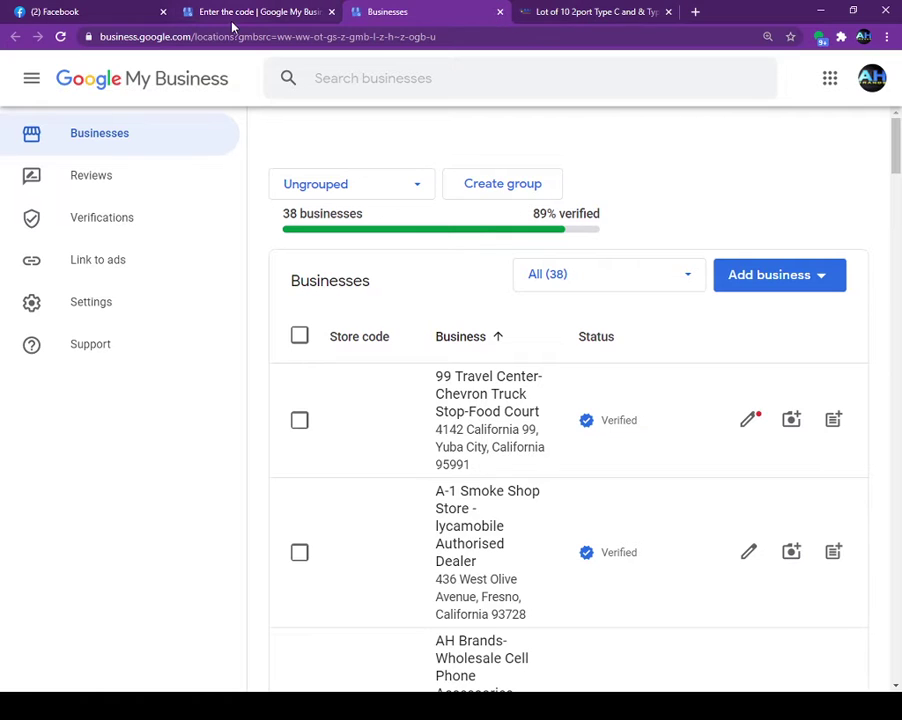
pyautogui.click(500, 12)
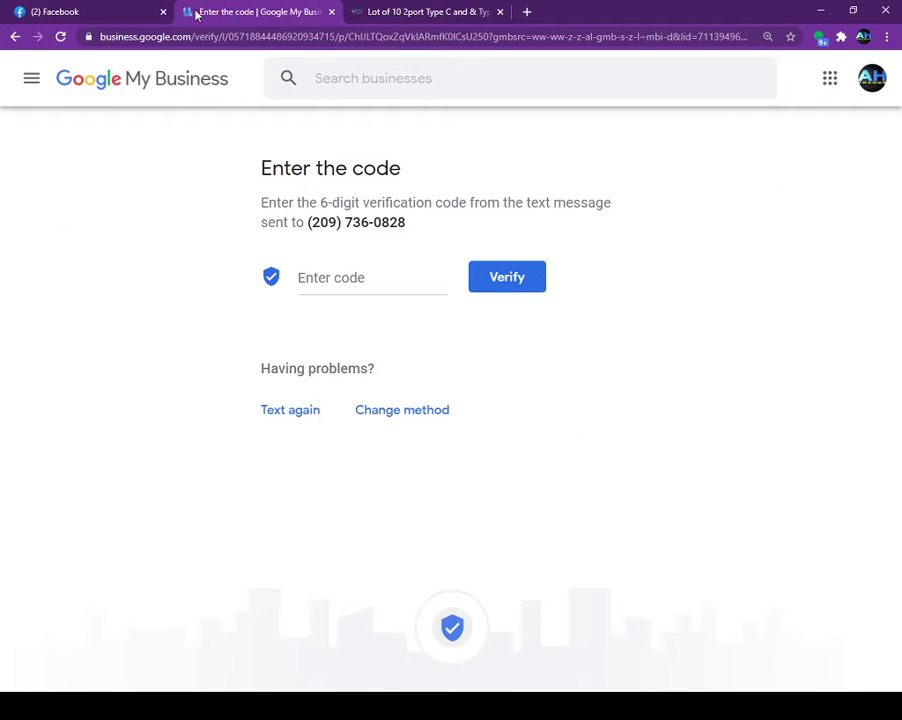
# Step: Leave the code entry page for google.com and reopen the My Business list of businesses
pyautogui.click(14, 37)
pyautogui.click(14, 38)
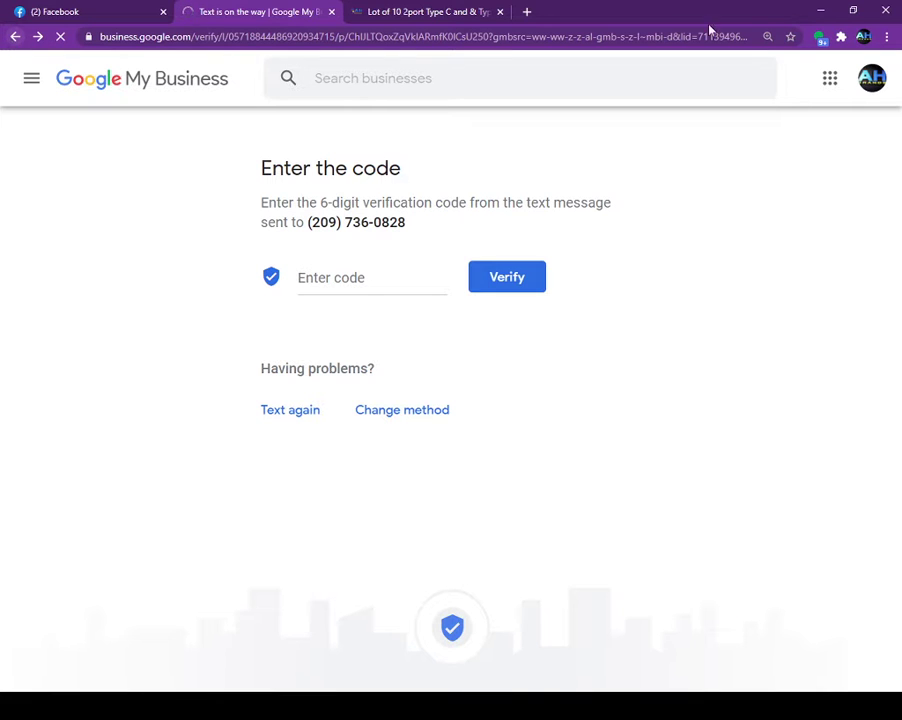
pyautogui.click(236, 38)
pyautogui.write('google.com')
pyautogui.press('Return')
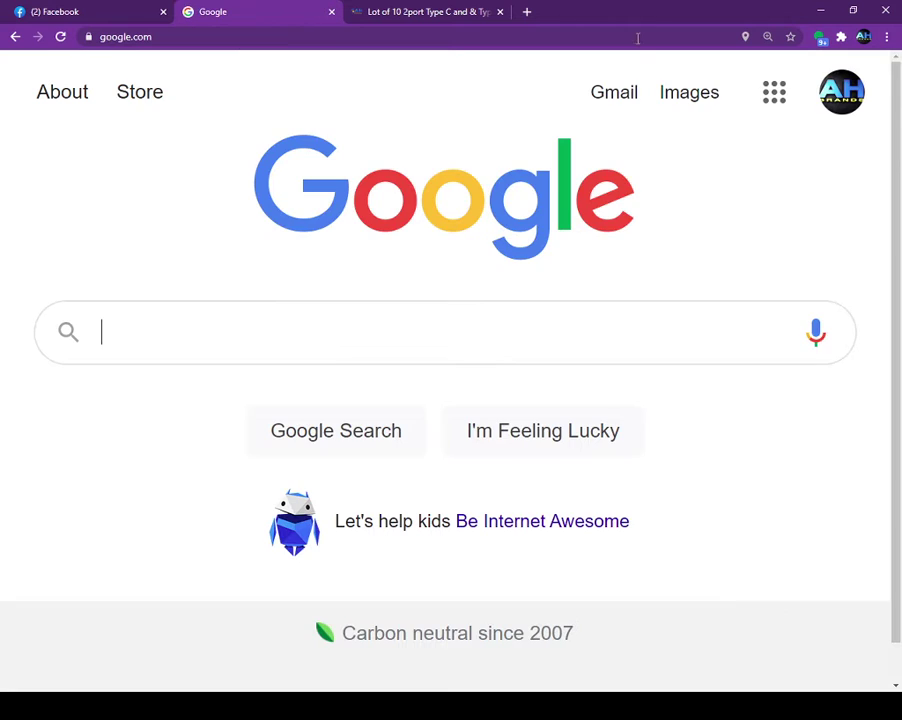
pyautogui.click(779, 106)
pyautogui.scroll(-3, 651, 503)
pyautogui.scroll(-1, 600, 470)
pyautogui.click(535, 437)
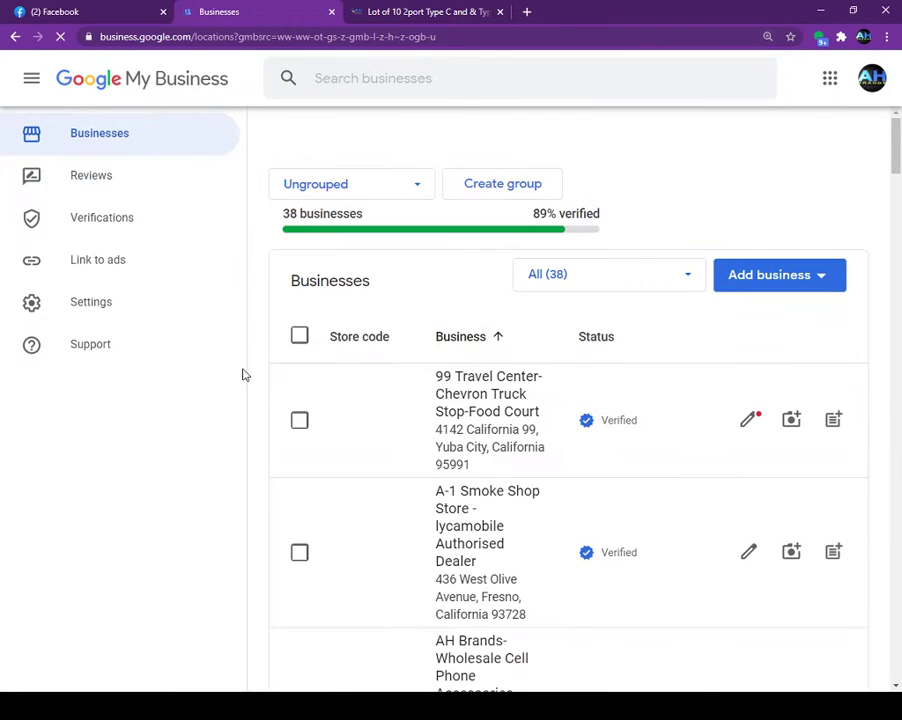
pyautogui.hotkey('ctrl', '+')
pyautogui.hotkey('ctrl', '+')
pyautogui.hotkey('ctrl', '+')
pyautogui.hotkey('ctrl', '-')
pyautogui.hotkey('ctrl', '-')
pyautogui.hotkey('ctrl', '-')
pyautogui.hotkey('ctrl', '+')
pyautogui.hotkey('ctrl', '+')
pyautogui.hotkey('ctrl', '+')
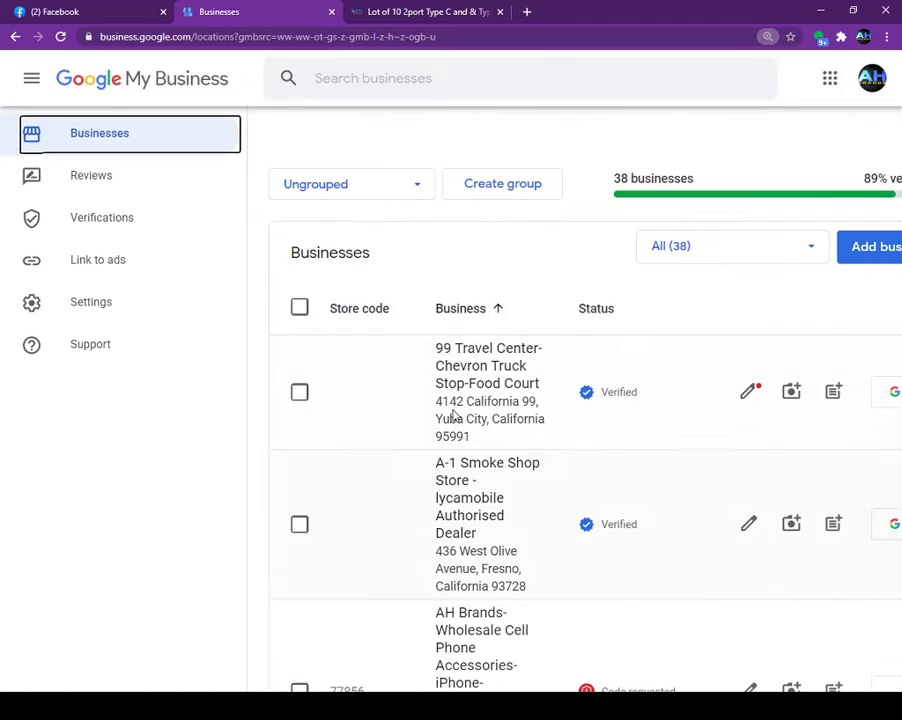
pyautogui.hotkey('ctrl', '-')
pyautogui.hotkey('ctrl', '-')
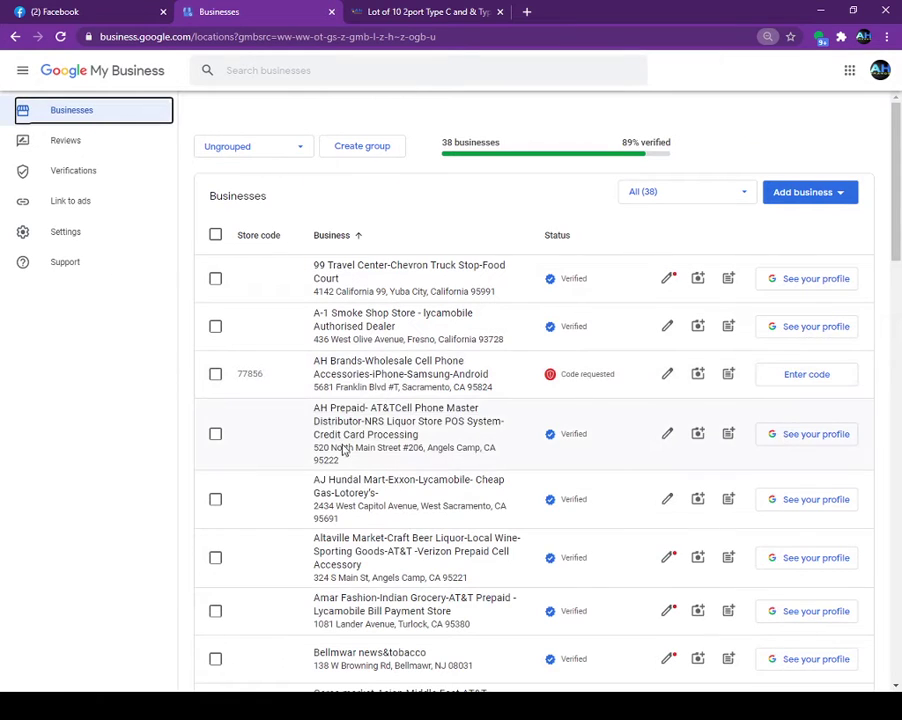
pyautogui.click(737, 69)
pyautogui.hotkey('ctrl', '+')
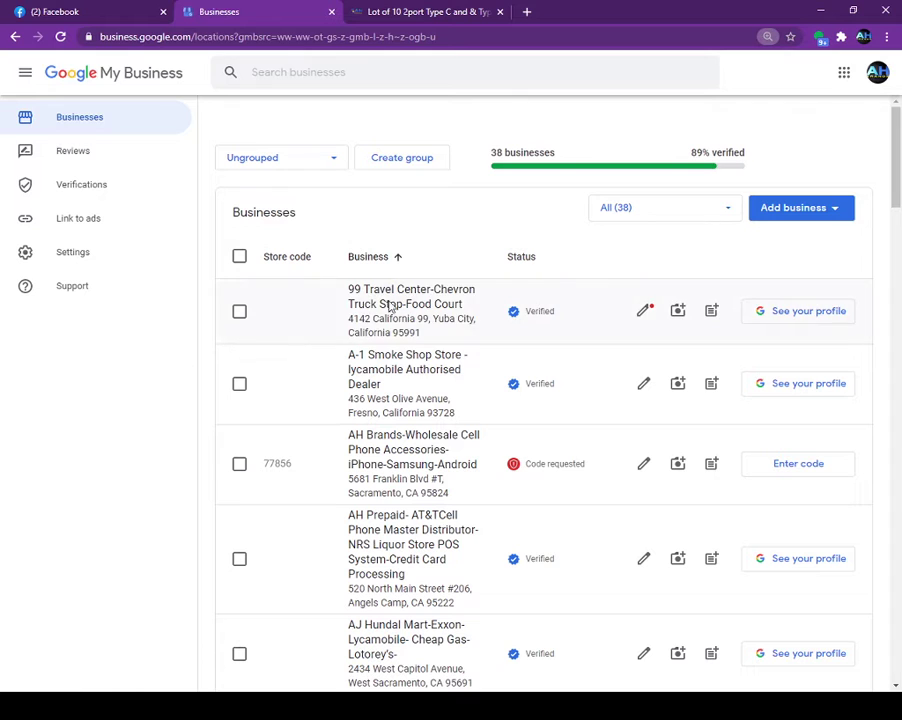
# Step: Open the A-1 Smoke Shop Store listing and view its Posts page and its Info page
pyautogui.moveTo(413, 305); pyautogui.dragTo(103, 322)
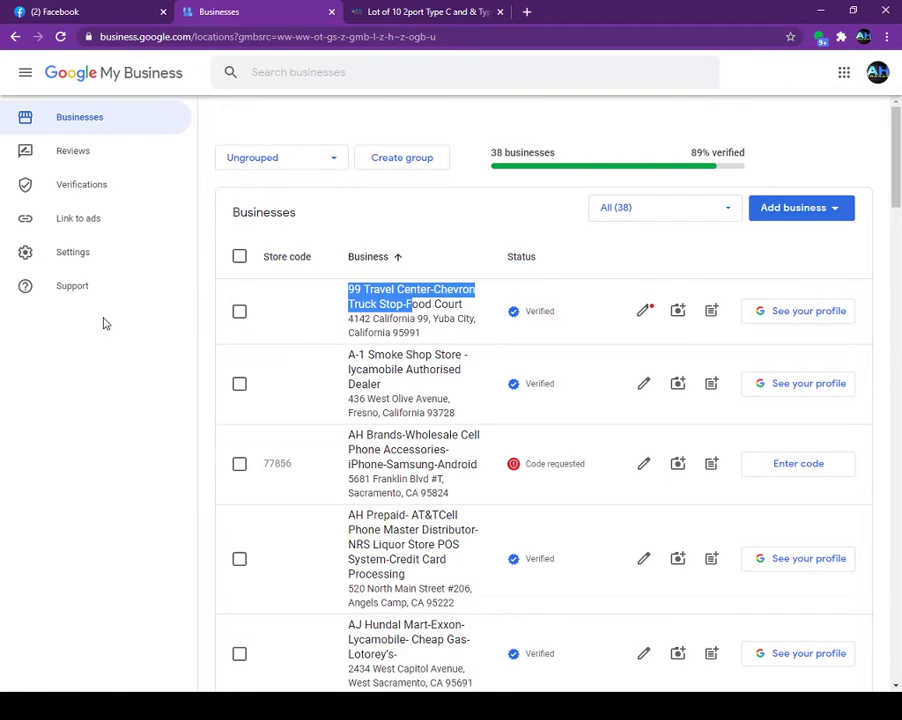
pyautogui.click(403, 376)
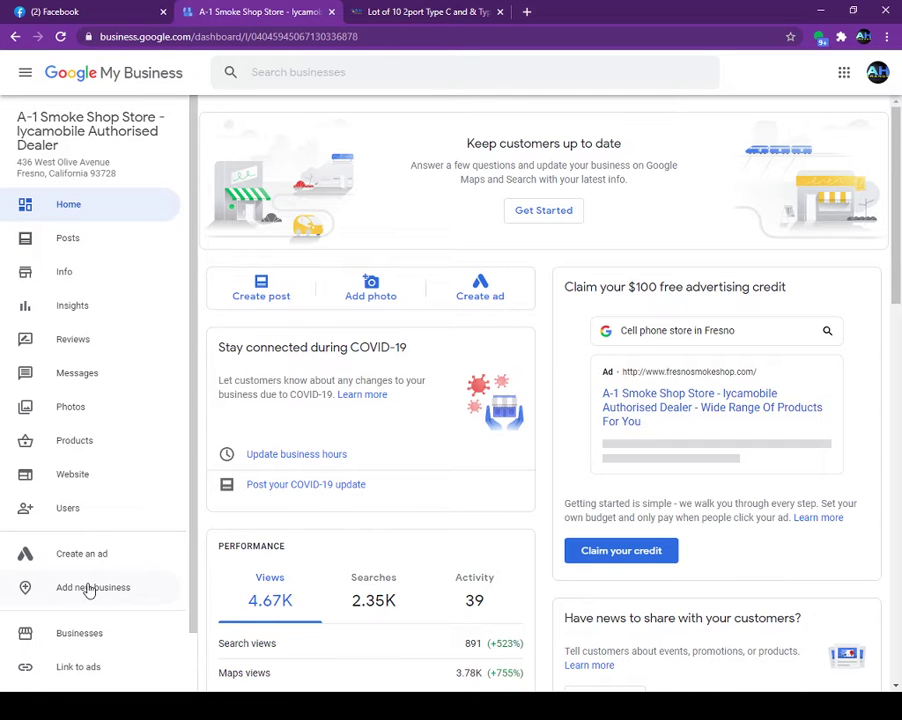
pyautogui.click(82, 217)
pyautogui.click(64, 239)
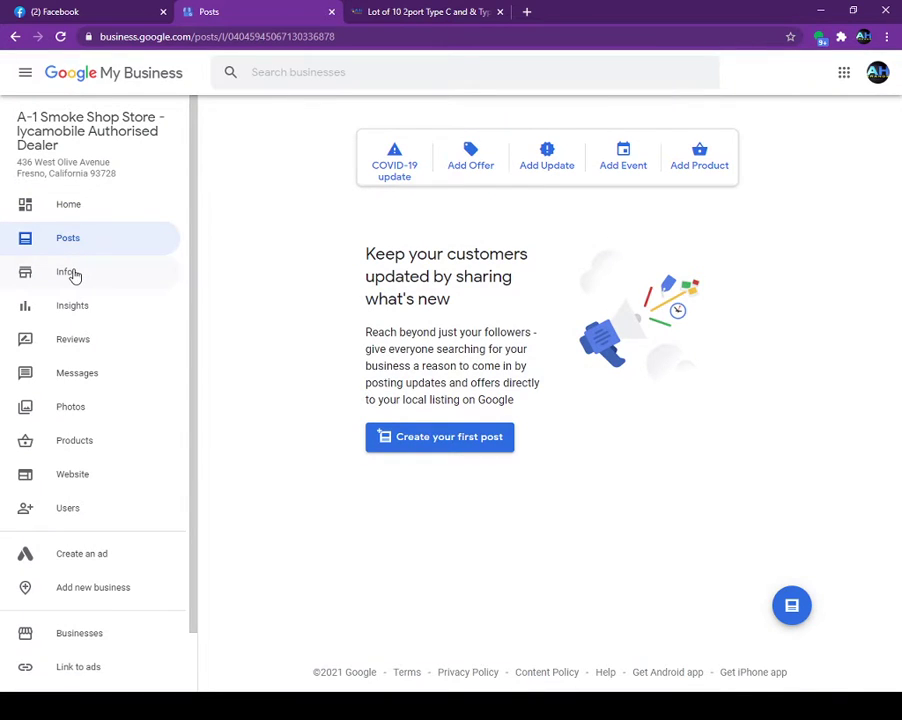
pyautogui.click(72, 275)
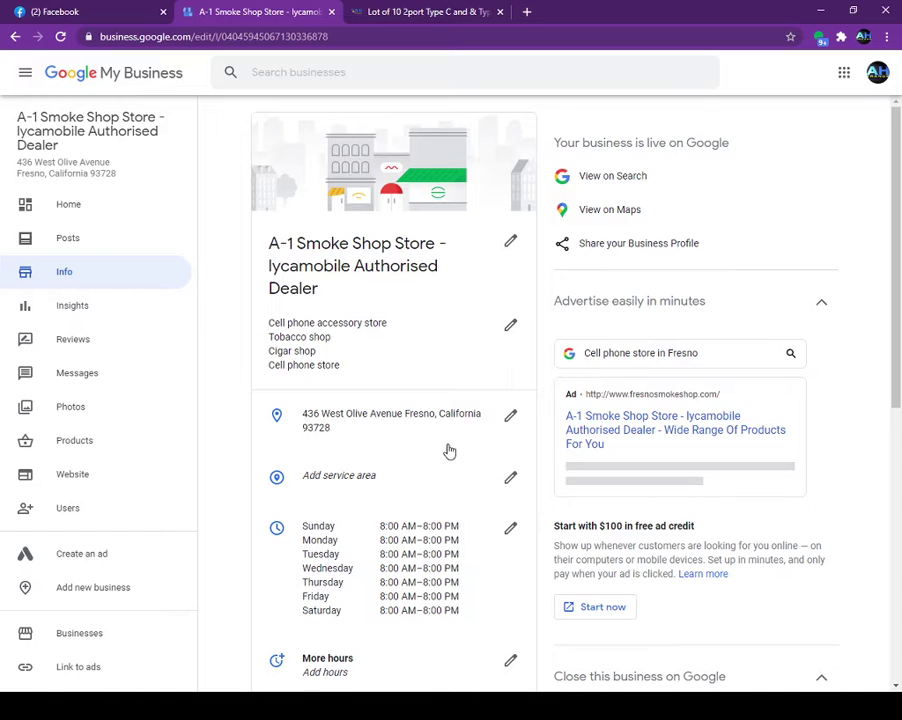
# Step: Open the listing's business name for editing, highlight "lycamobile Authorised Dealer" in it, and cancel without changes
pyautogui.hotkey('ctrl', '+')
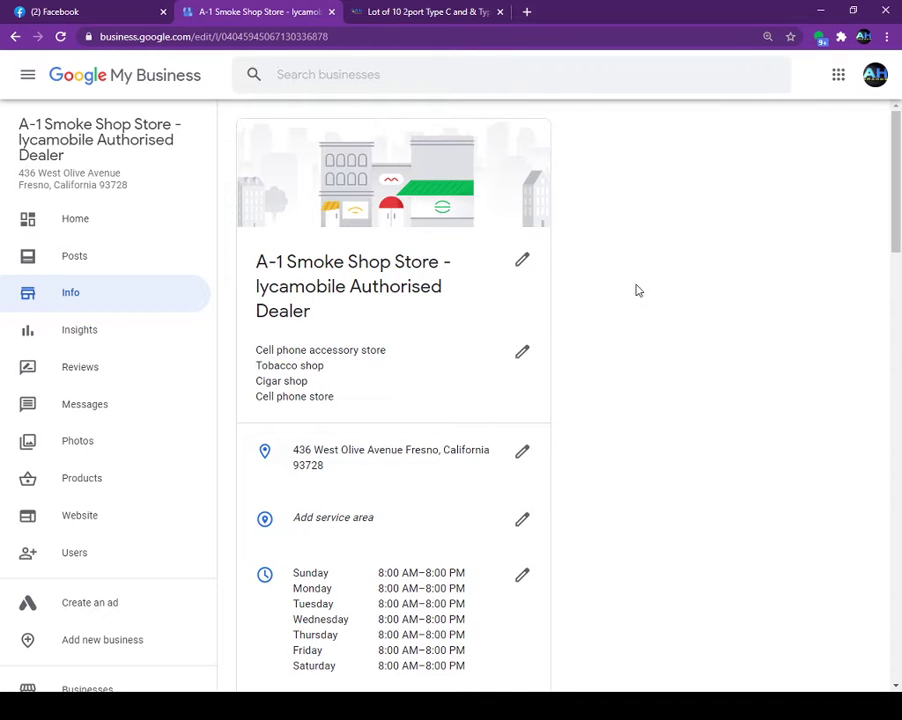
pyautogui.click(521, 261)
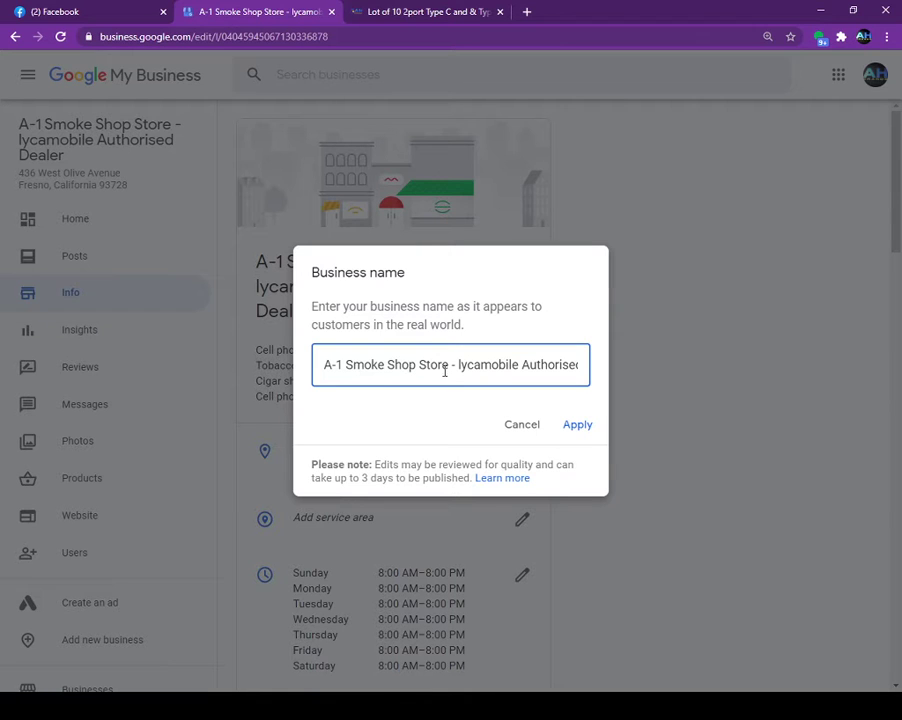
pyautogui.moveTo(455, 366); pyautogui.dragTo(596, 377)
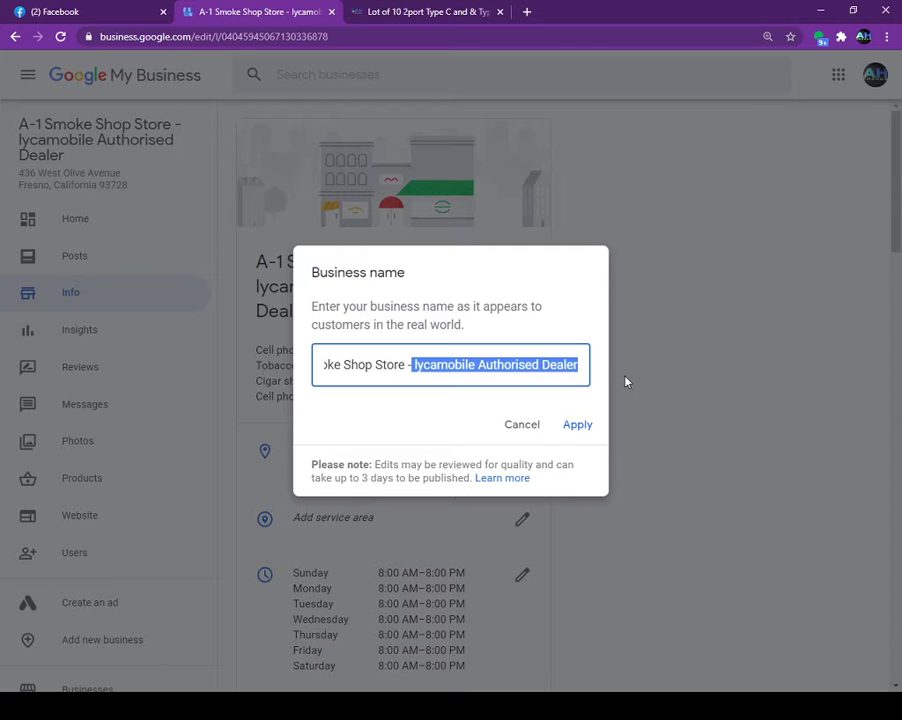
pyautogui.click(531, 427)
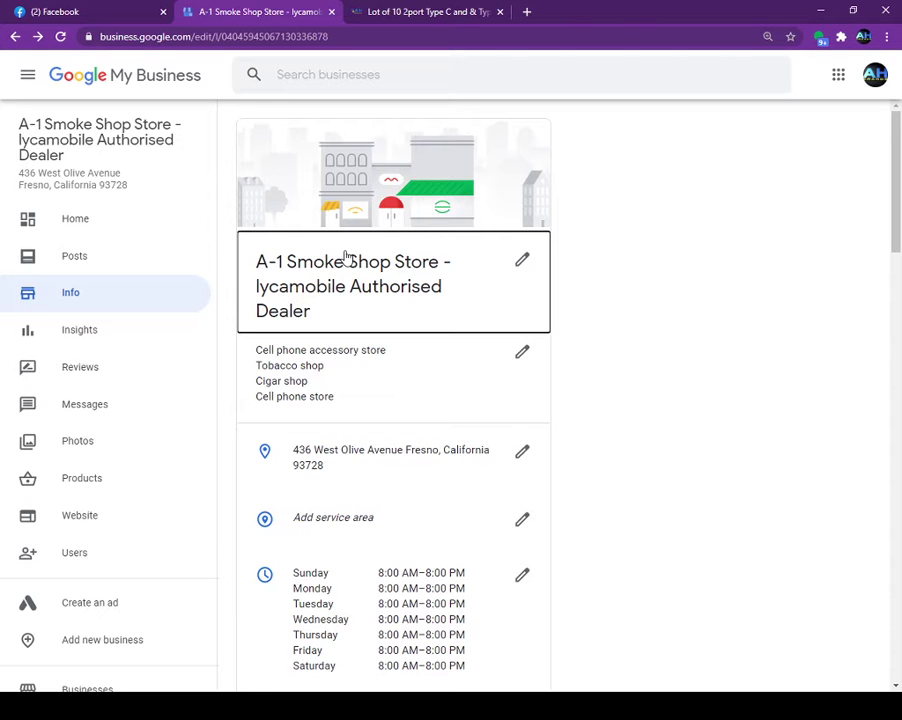
# Step: Try extending the business name with "-AT&T DEALER-CELLL" after "lycamobile Authorised Dealer"
pyautogui.click(520, 262)
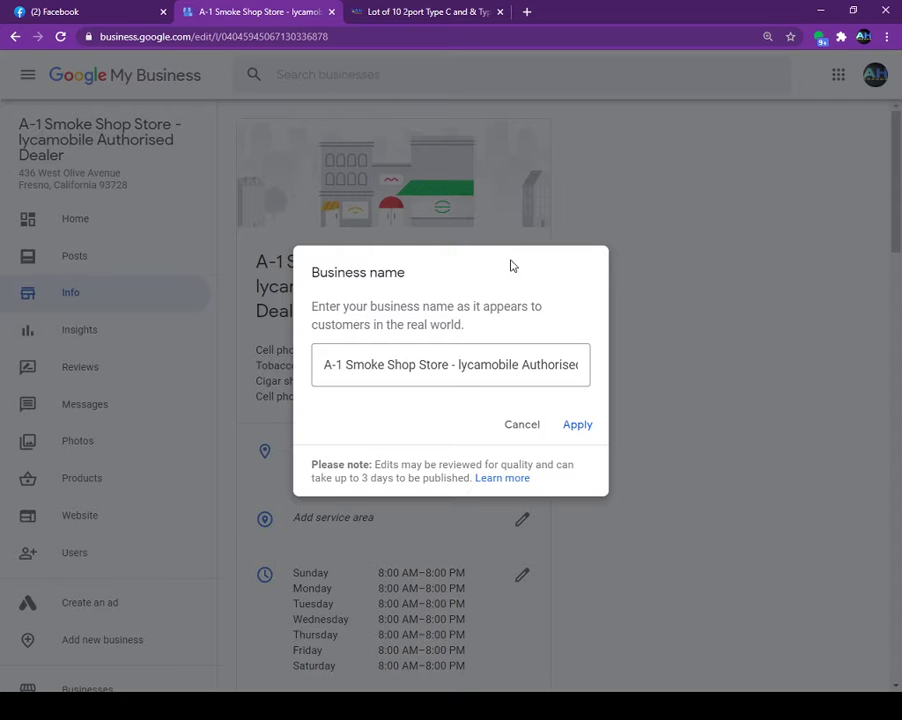
pyautogui.moveTo(387, 365); pyautogui.dragTo(585, 382)
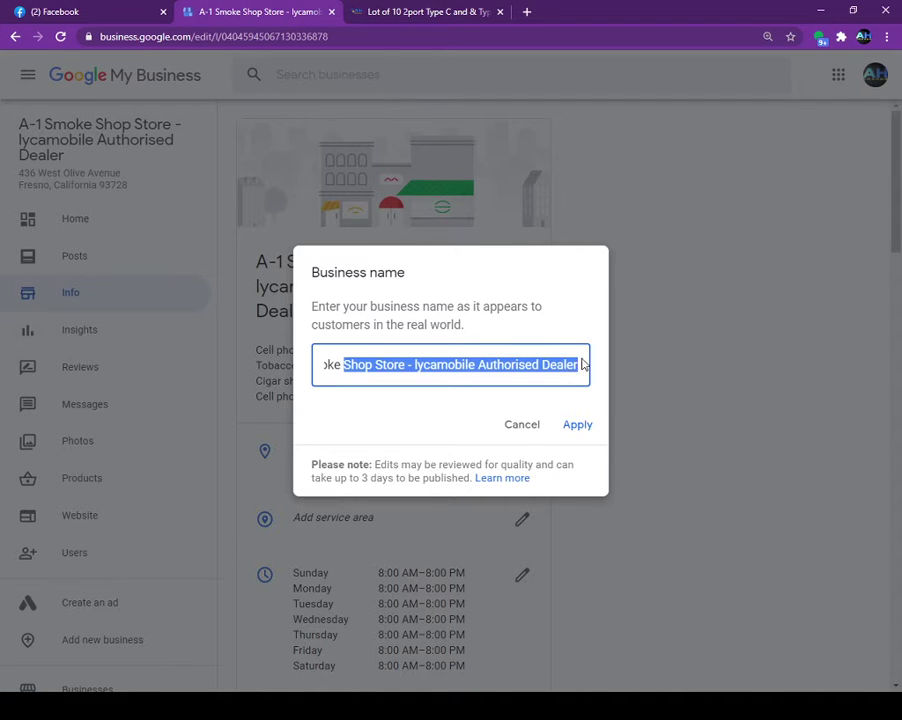
pyautogui.click(583, 371)
pyautogui.press('Right')
pyautogui.press('Right')
pyautogui.press('Right')
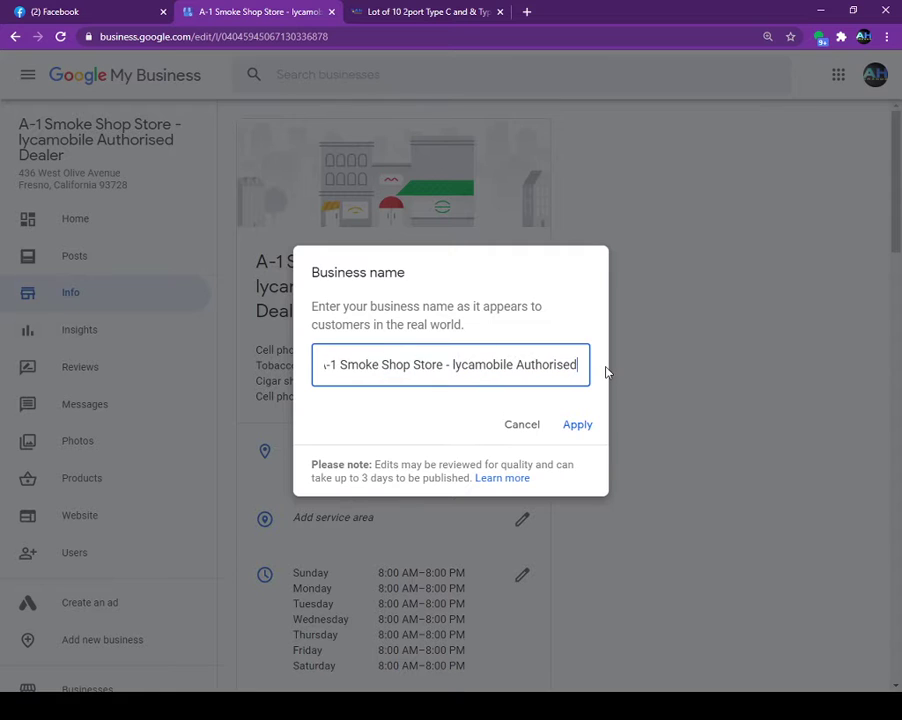
pyautogui.press('Right')
pyautogui.press('Right')
pyautogui.press('Right')
pyautogui.press('Right')
pyautogui.press('Right')
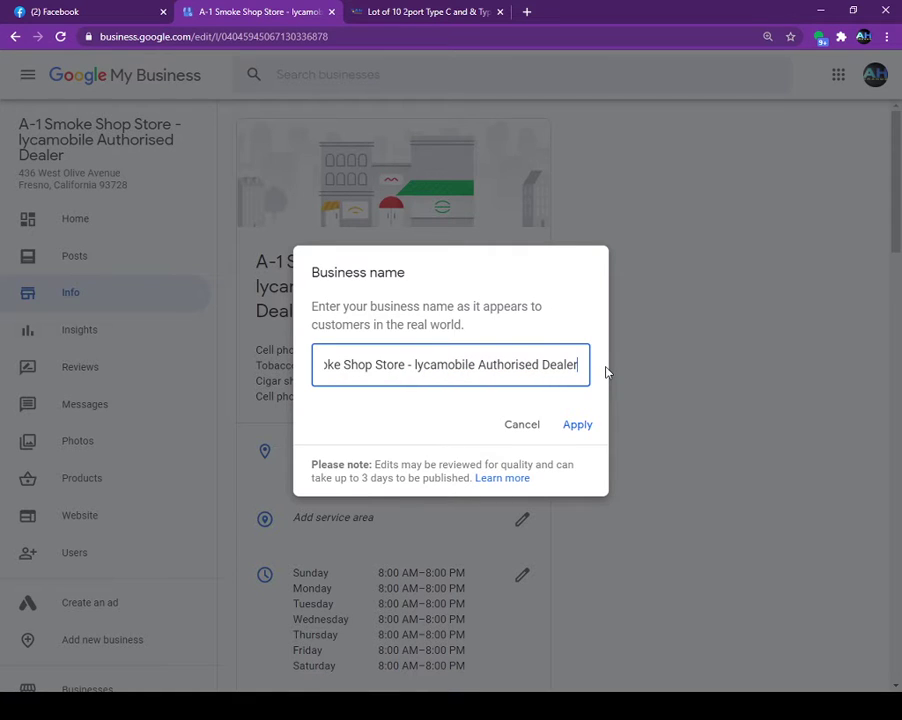
pyautogui.write('-')
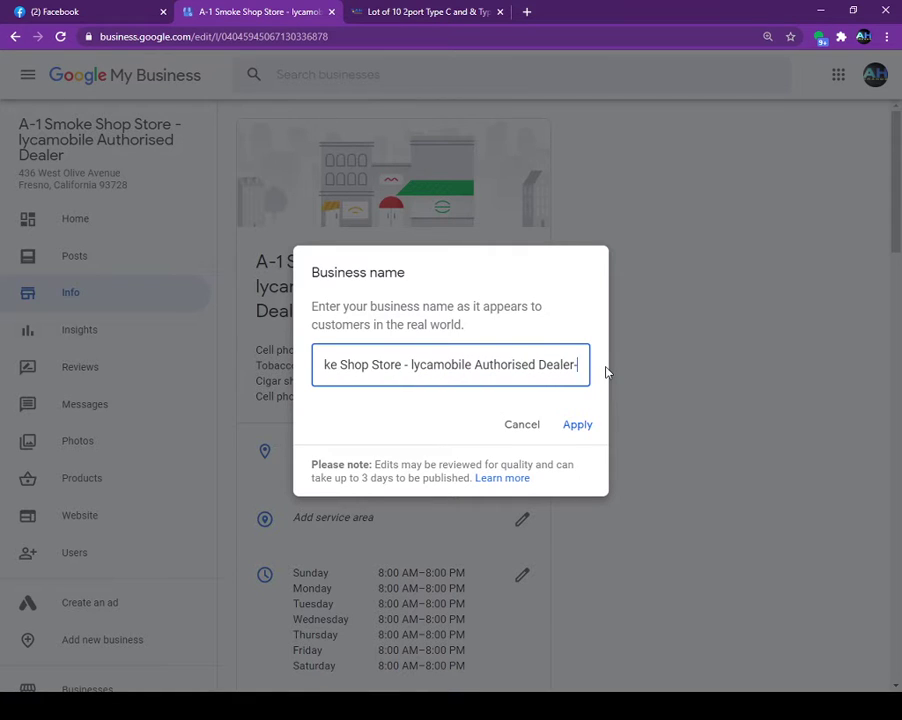
pyautogui.write("AT'")
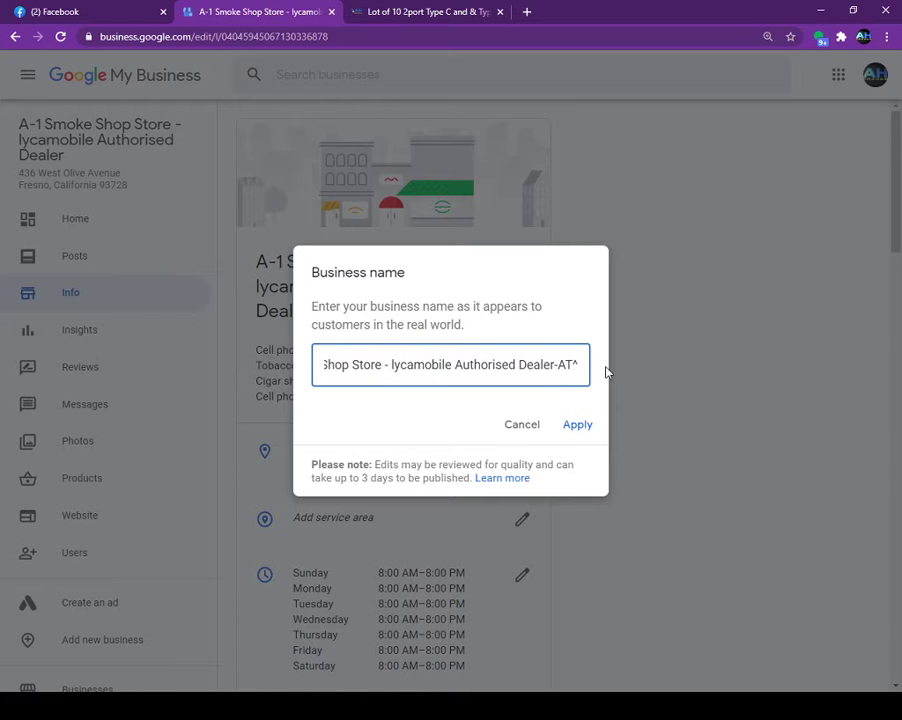
pyautogui.press('BackSpace')
pyautogui.write('&T')
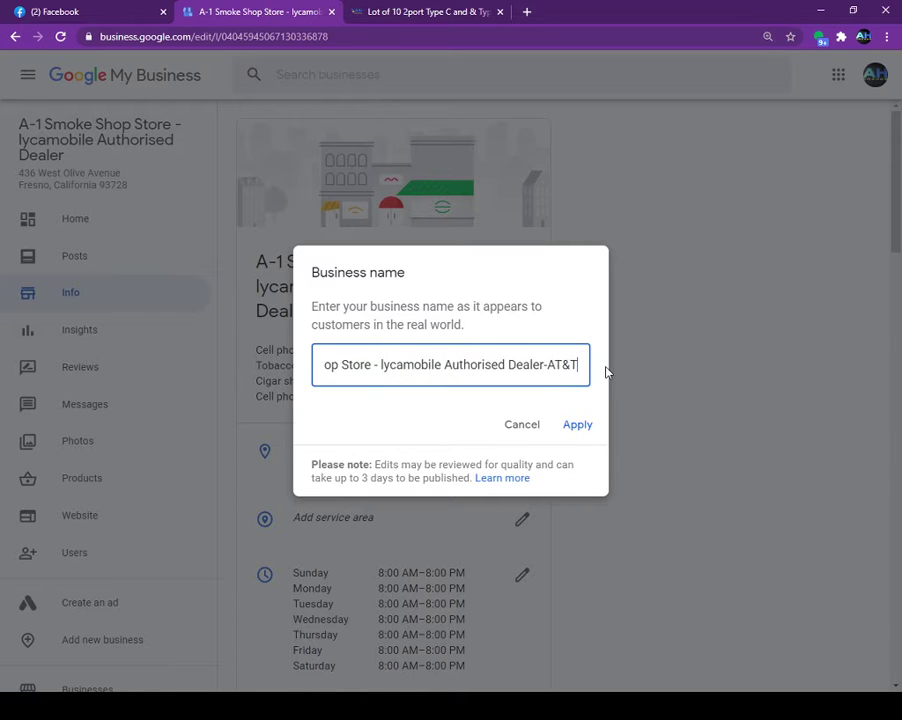
pyautogui.write(' DEALE')
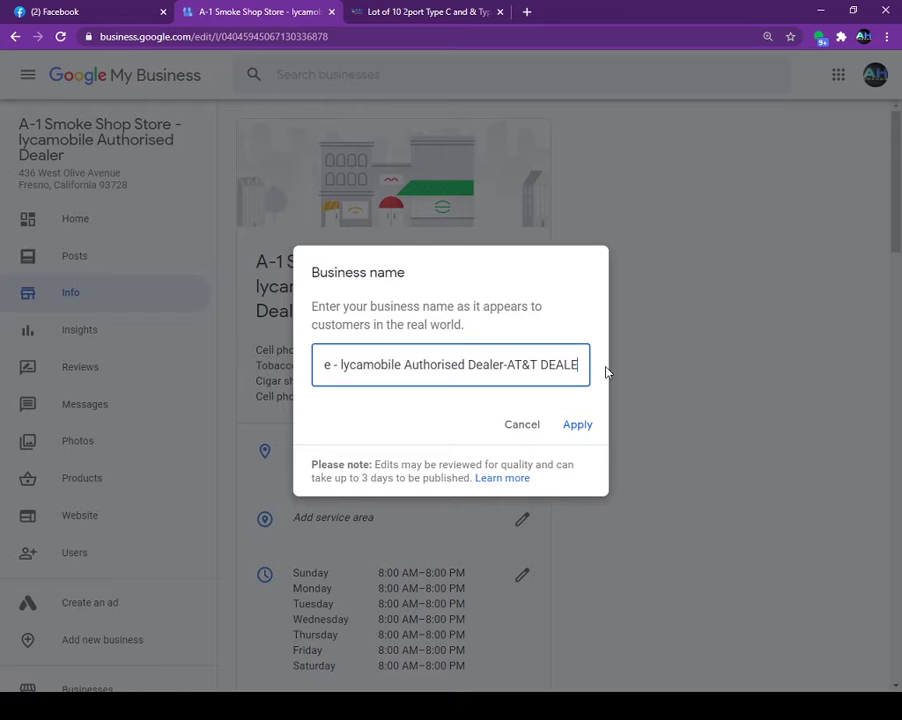
pyautogui.write('R-CELLL')
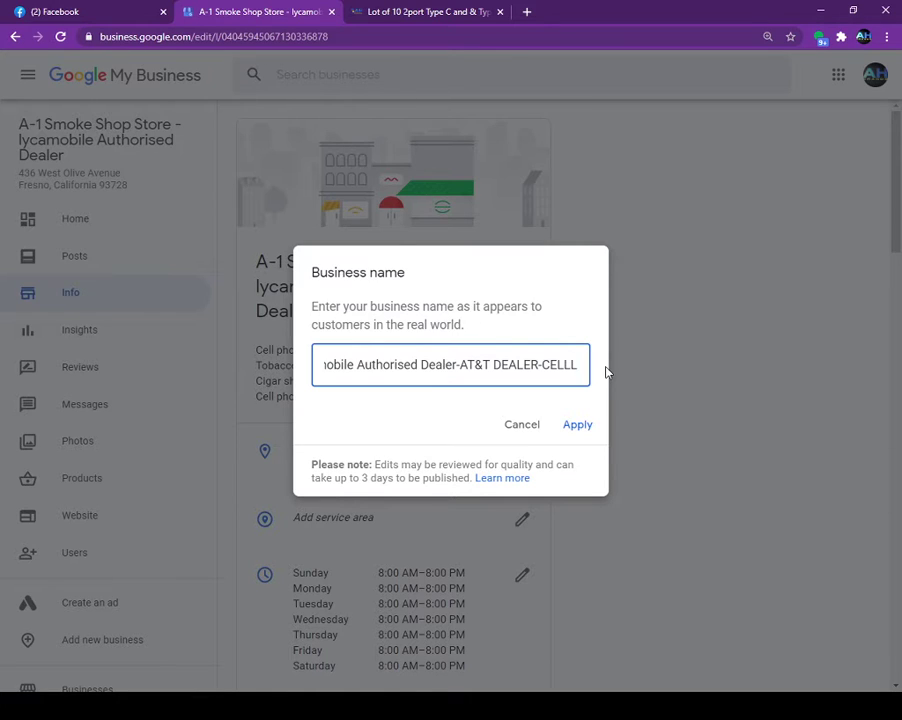
# Step: Delete the text just appended to the business name and cancel the name edit
pyautogui.press('BackSpace')
pyautogui.press('BackSpace')
pyautogui.press('BackSpace')
pyautogui.press('BackSpace')
pyautogui.press('BackSpace')
pyautogui.press('BackSpace')
pyautogui.press('BackSpace')
pyautogui.press('BackSpace')
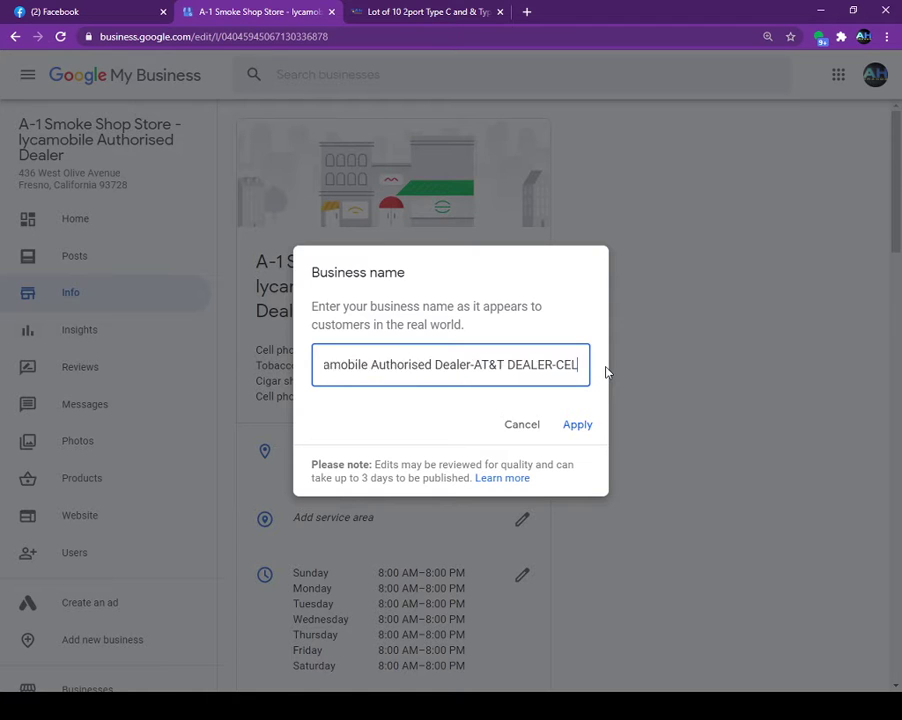
pyautogui.press('BackSpace')
pyautogui.press('BackSpace')
pyautogui.press('BackSpace')
pyautogui.press('BackSpace')
pyautogui.press('BackSpace')
pyautogui.press('BackSpace')
pyautogui.press('BackSpace')
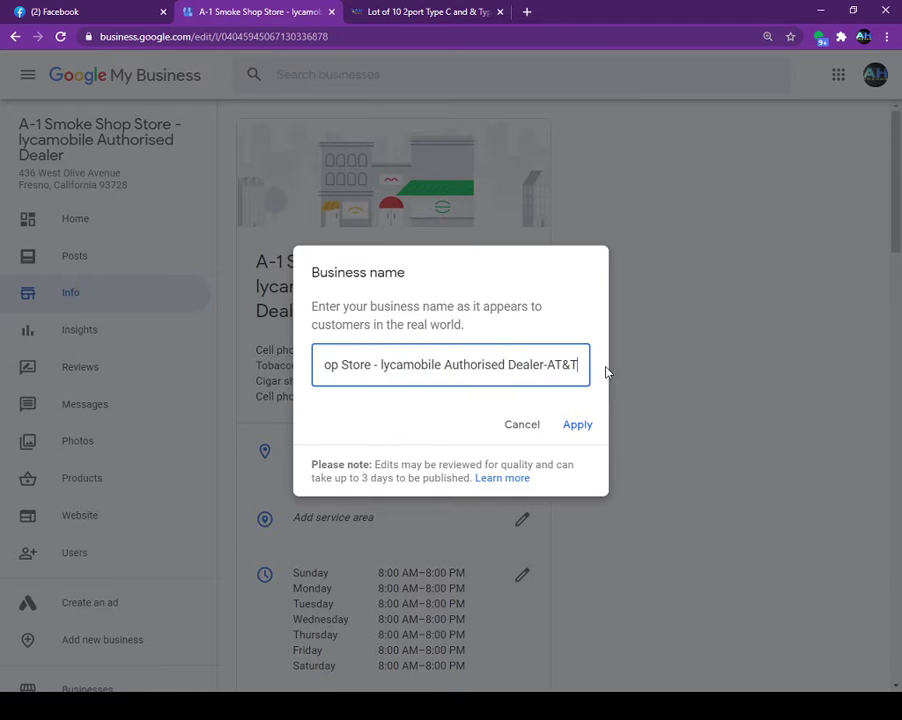
pyautogui.press('BackSpace')
pyautogui.press('BackSpace')
pyautogui.click(530, 427)
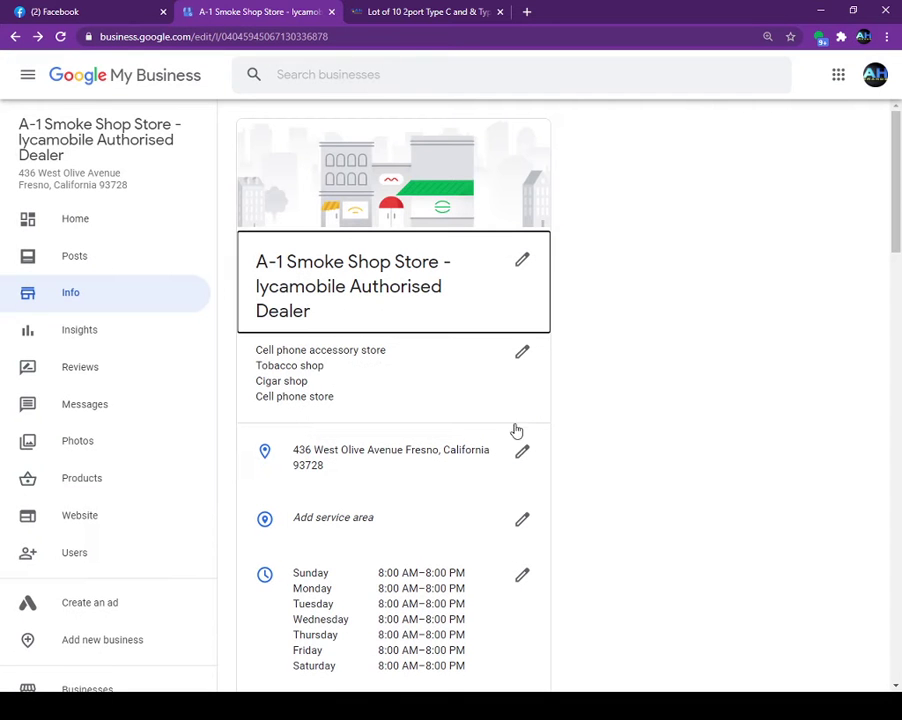
# Step: Review the listing's business categories, add Gift shop as an additional category, and apply the change
pyautogui.click(523, 355)
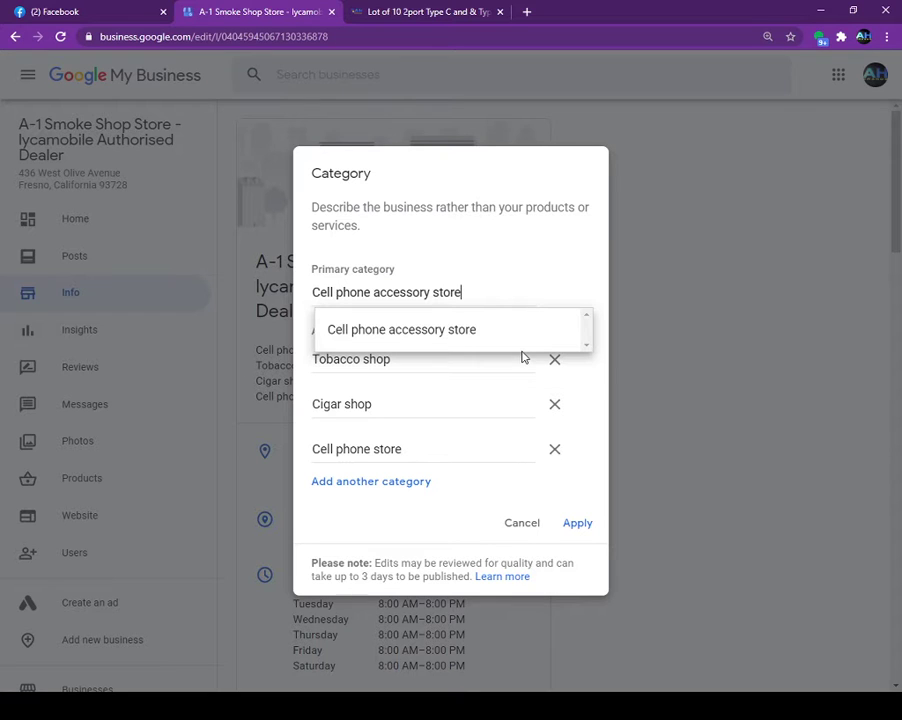
pyautogui.click(487, 179)
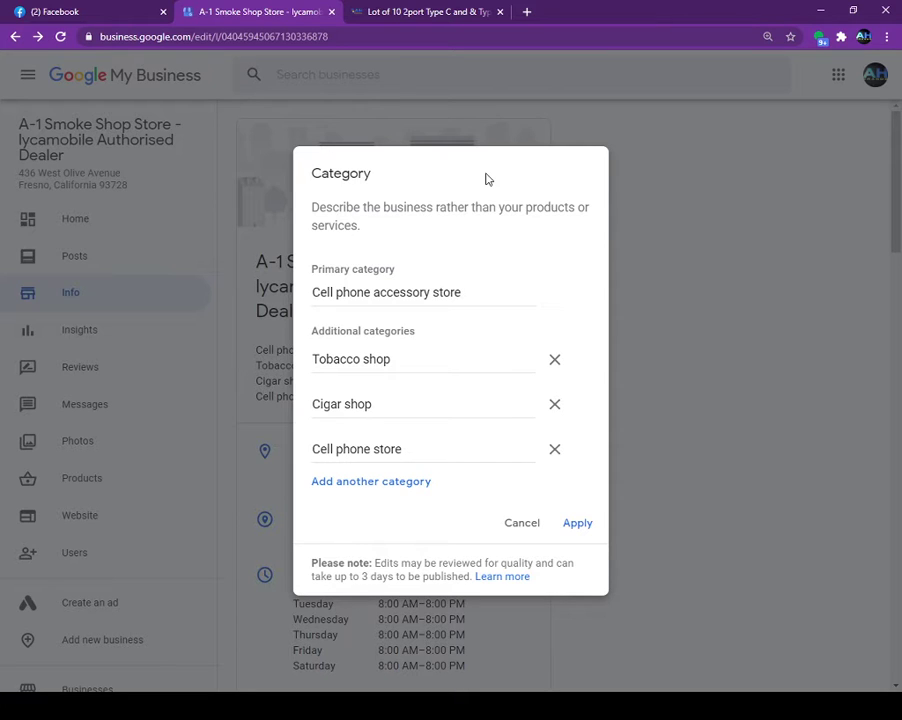
pyautogui.click(340, 357)
pyautogui.moveTo(340, 357); pyautogui.dragTo(410, 358)
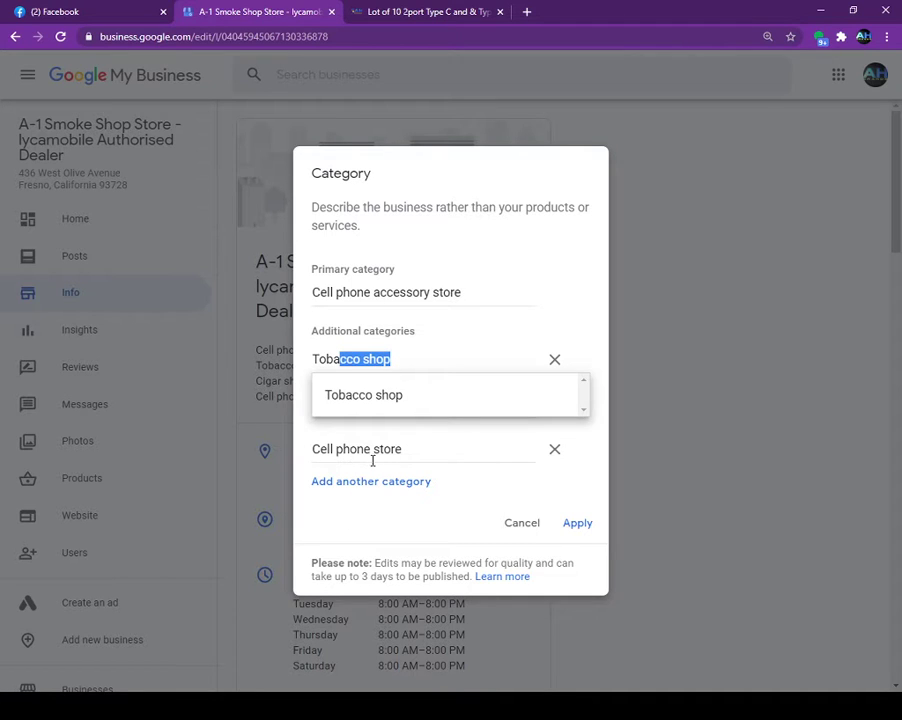
pyautogui.click(462, 452)
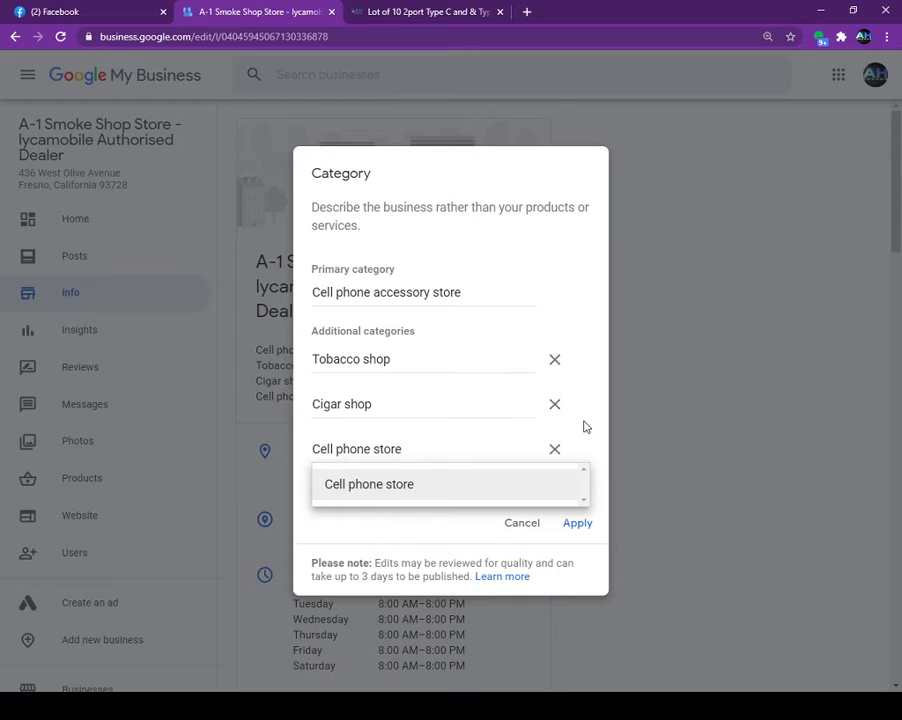
pyautogui.click(736, 379)
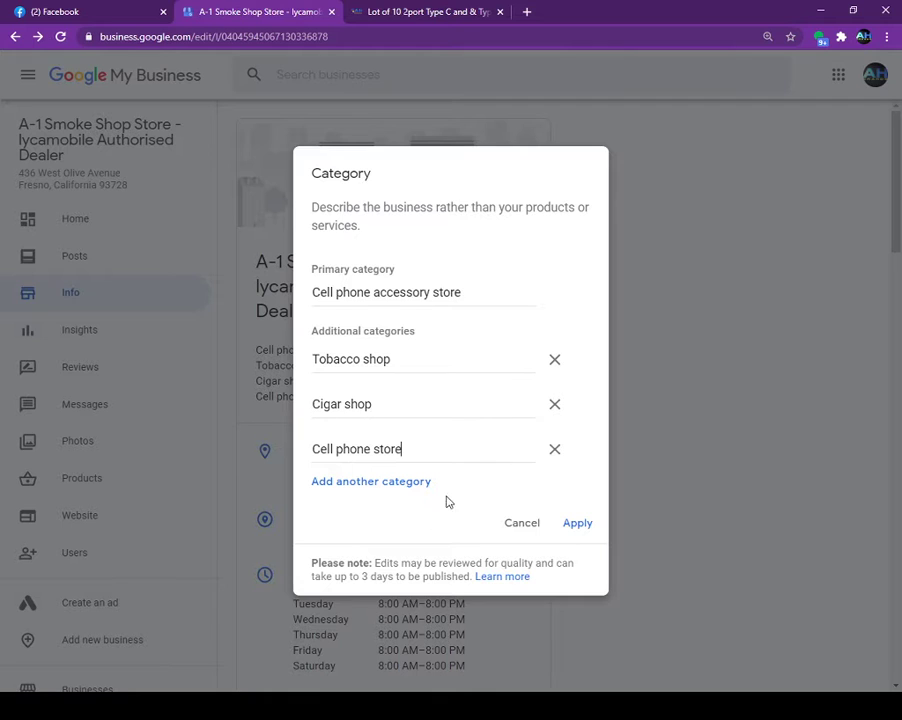
pyautogui.click(410, 484)
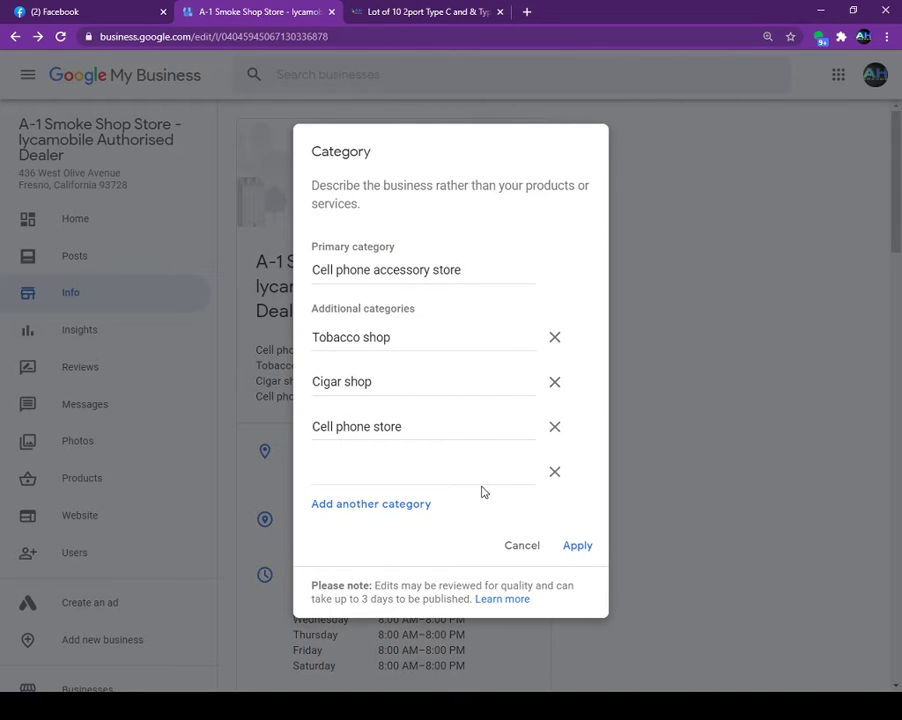
pyautogui.click(400, 512)
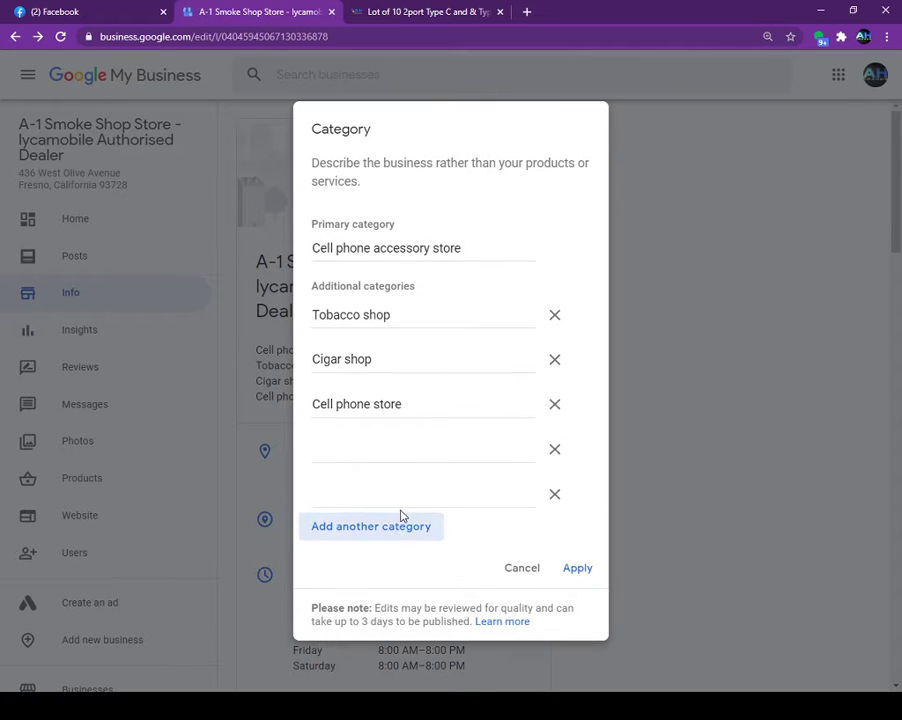
pyautogui.click(380, 454)
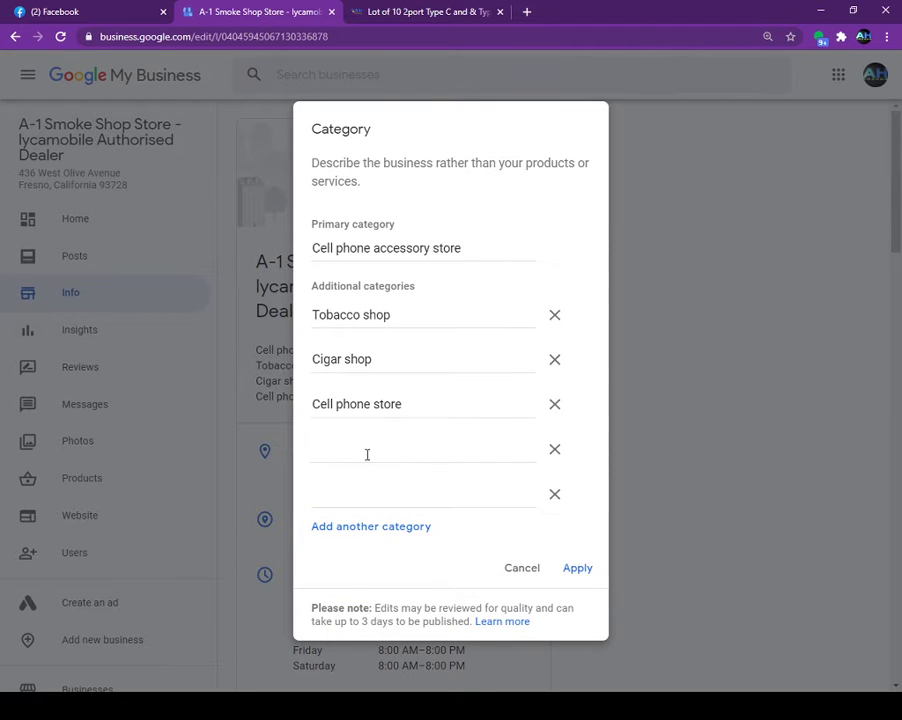
pyautogui.write('Gi')
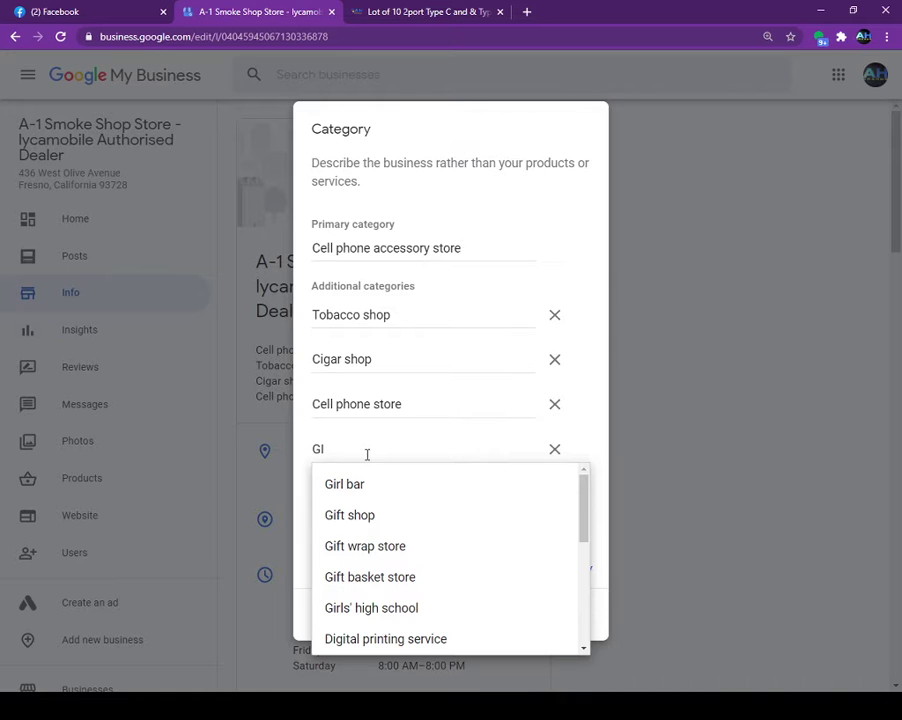
pyautogui.click(358, 514)
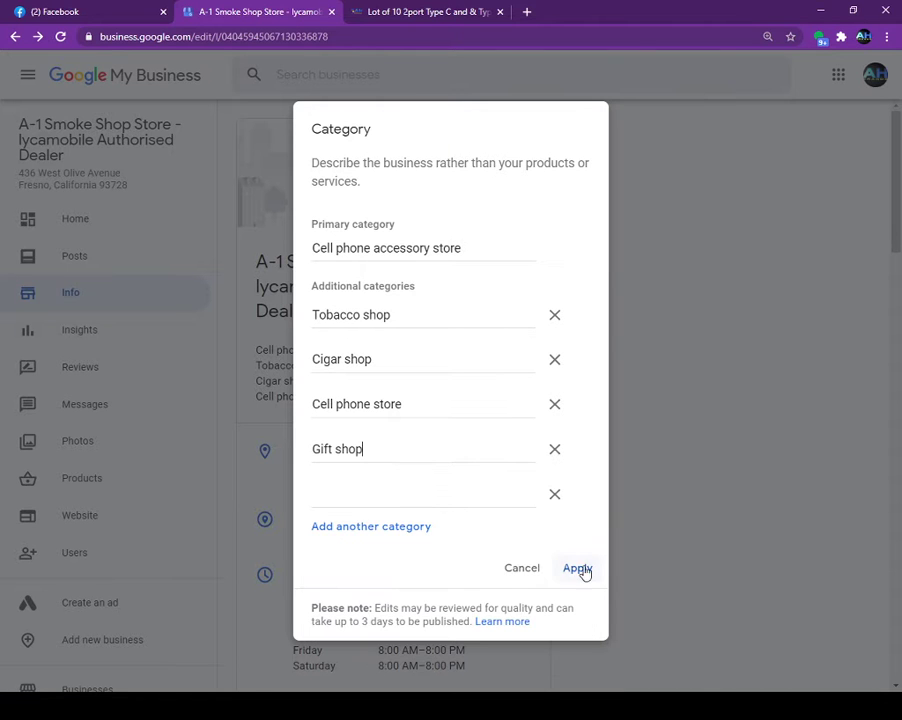
pyautogui.click(578, 567)
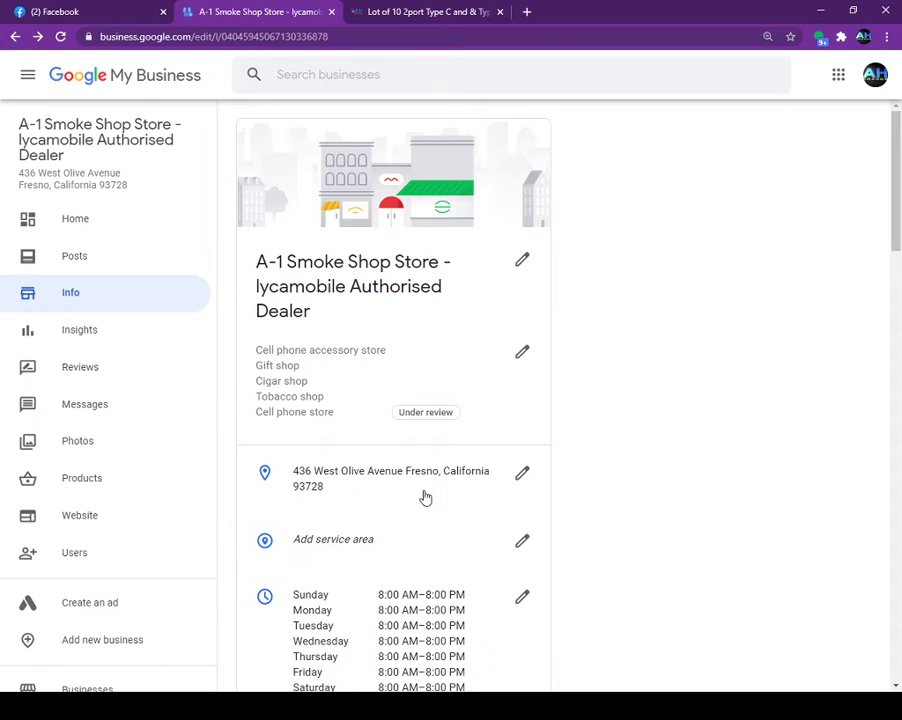
# Step: Open the weekly business hours, view the Saturday closing time options, and cancel without changes
pyautogui.scroll(-2, 425, 497)
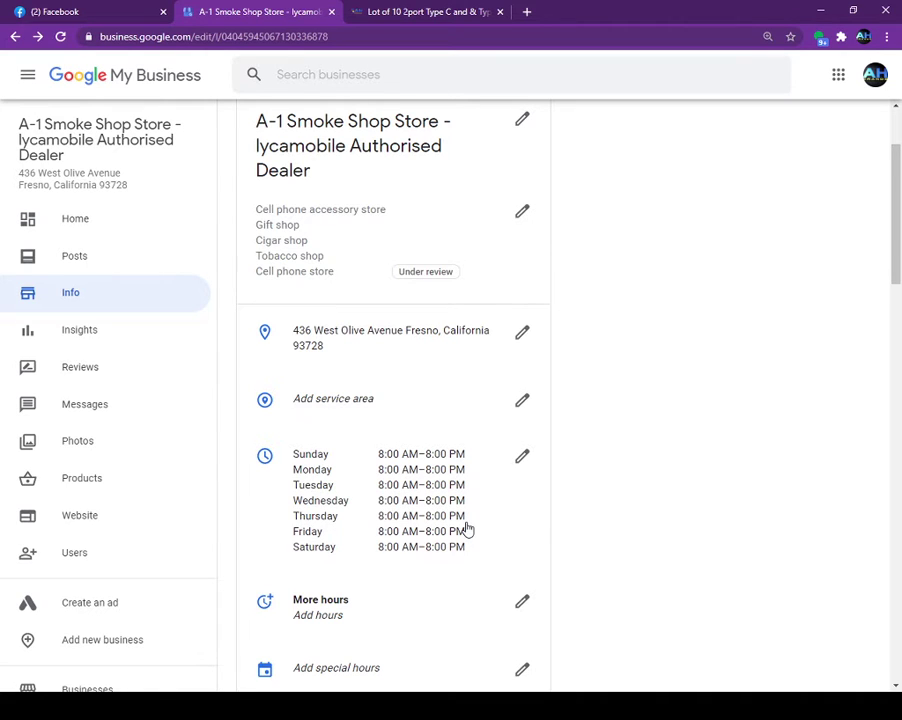
pyautogui.click(522, 458)
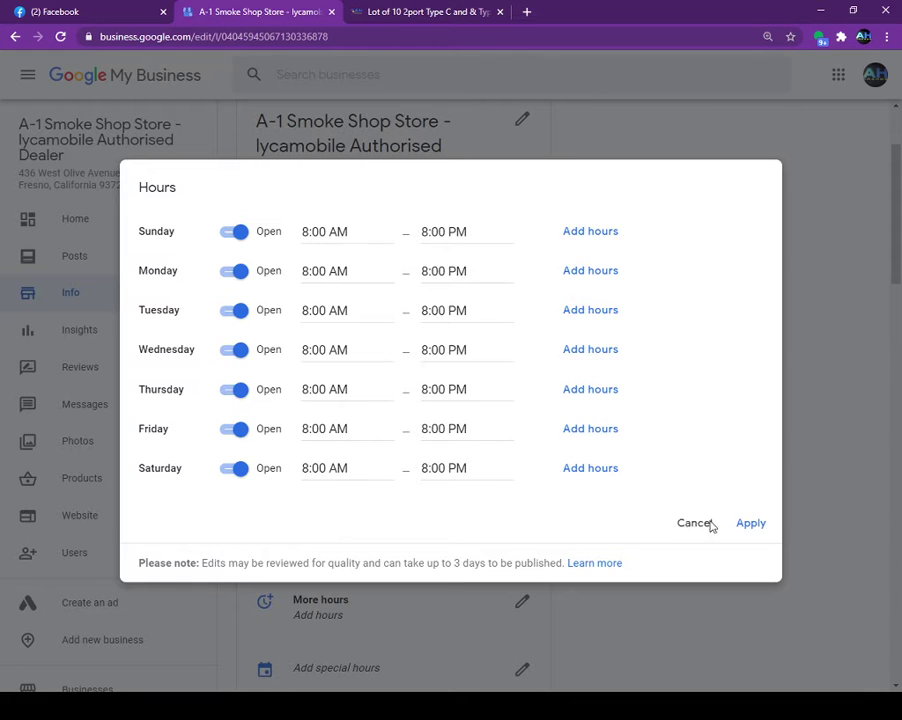
pyautogui.click(430, 469)
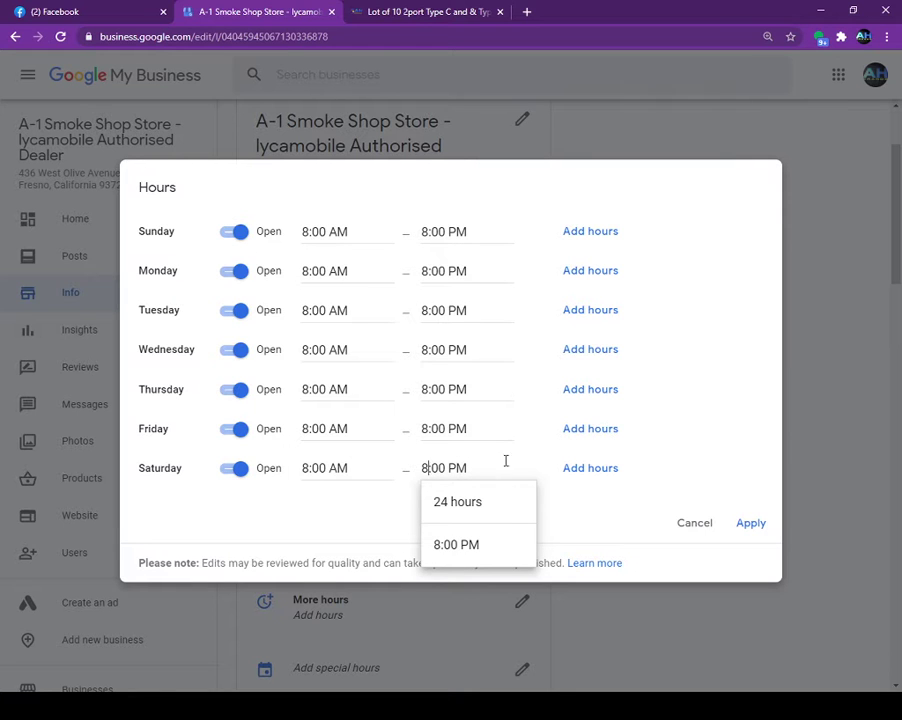
pyautogui.click(696, 524)
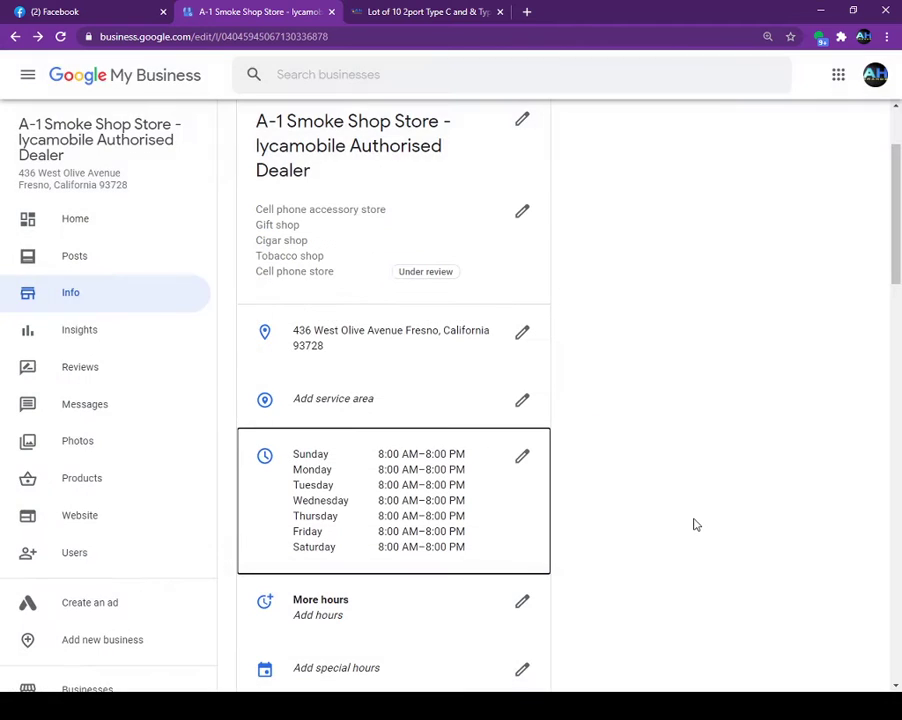
# Step: Review the remaining business information fields below the hours and open the listing's Products page
pyautogui.scroll(-3, 444, 516)
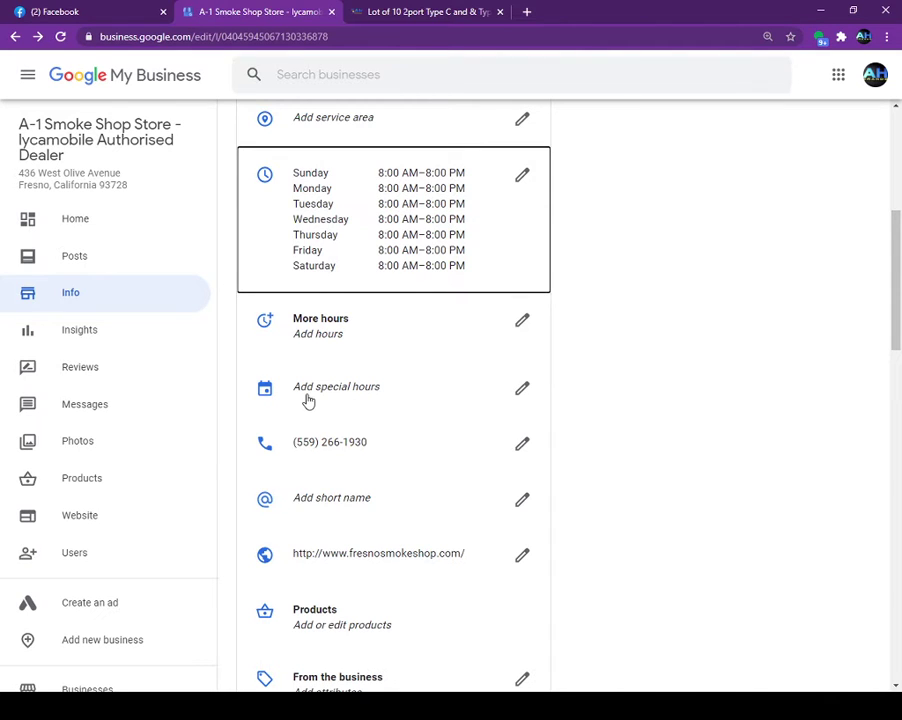
pyautogui.scroll(-3, 370, 509)
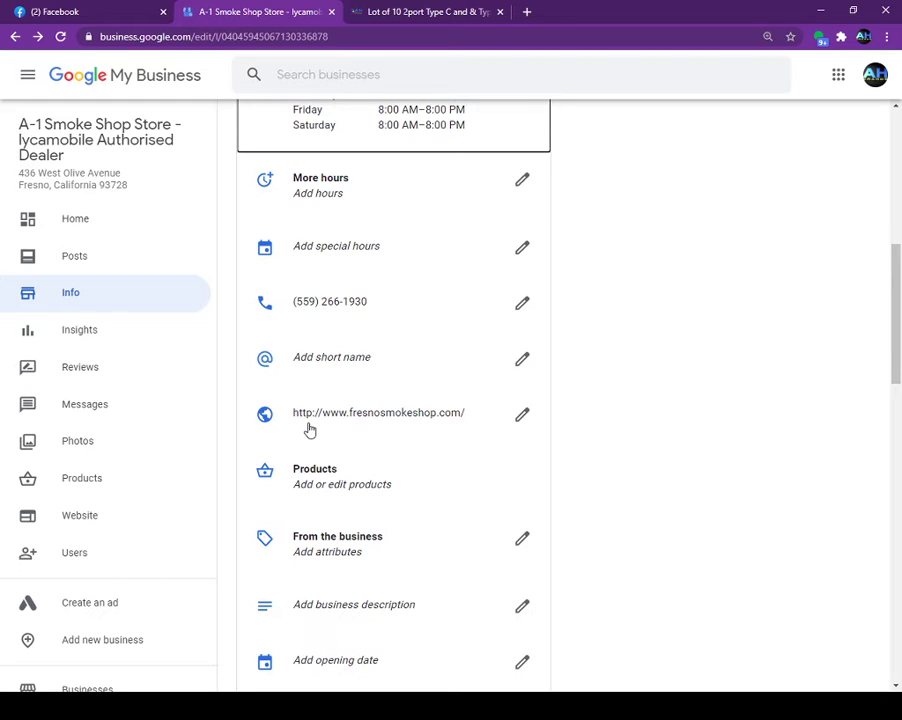
pyautogui.scroll(-3, 386, 514)
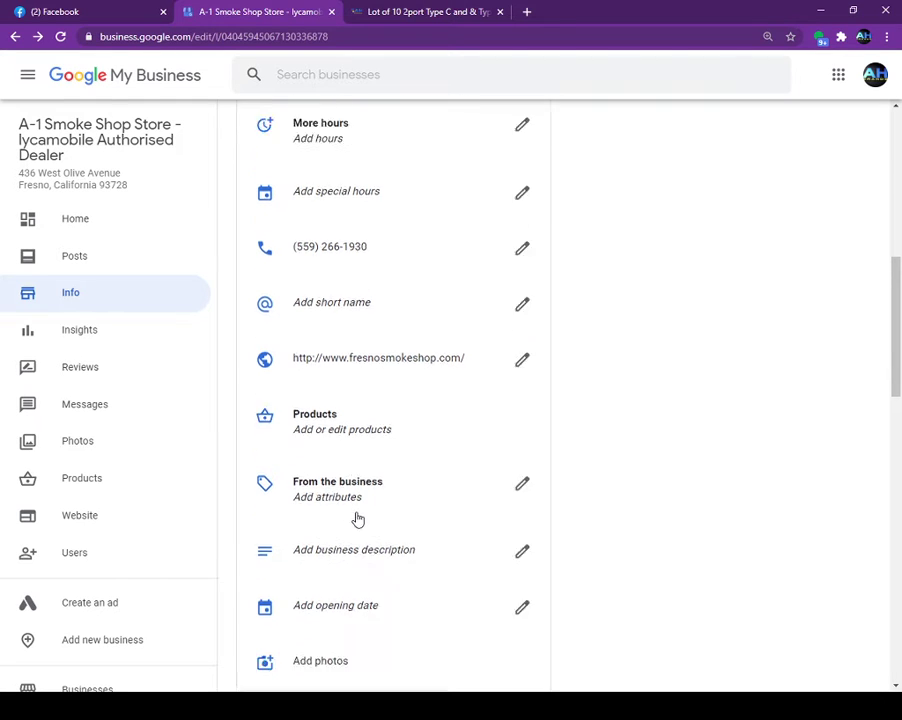
pyautogui.click(308, 344)
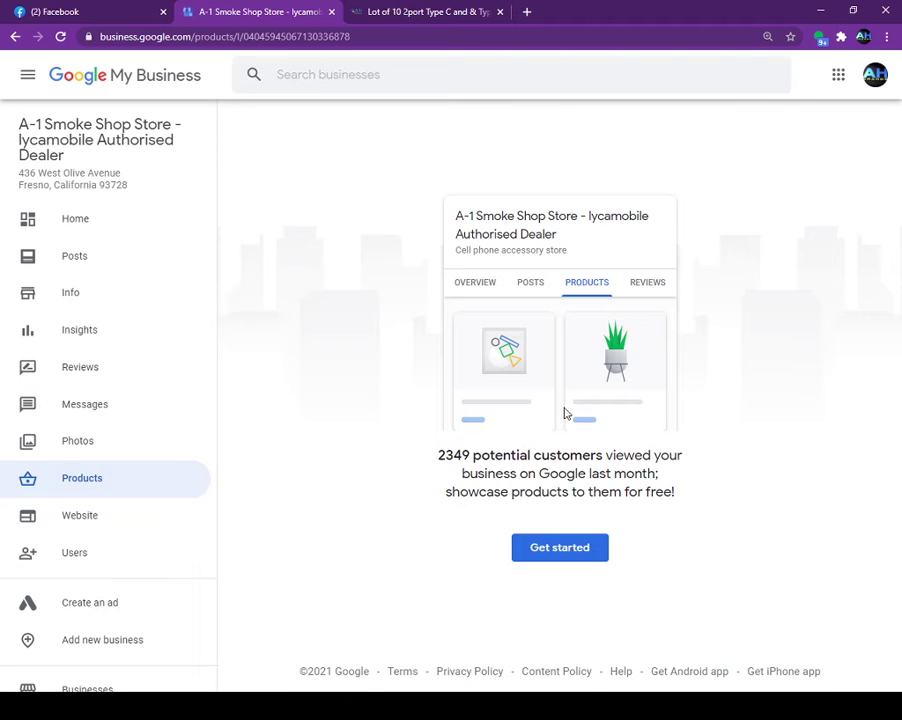
# Step: Return to the smoke shop listing's business information, open the empty business description for editing, and cancel without entering text
pyautogui.click(68, 302)
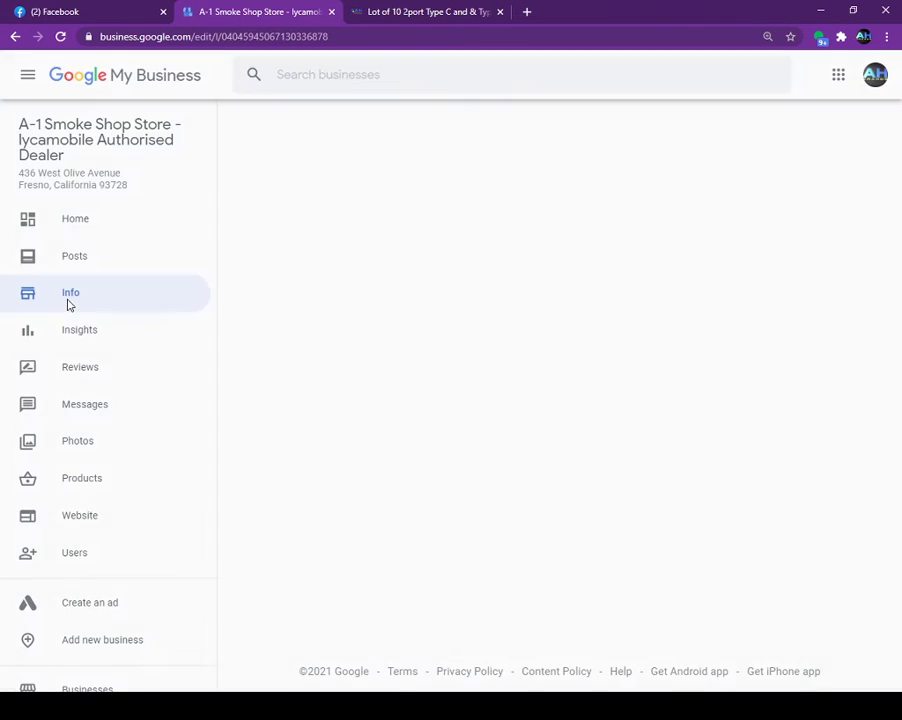
pyautogui.scroll(-3, 485, 513)
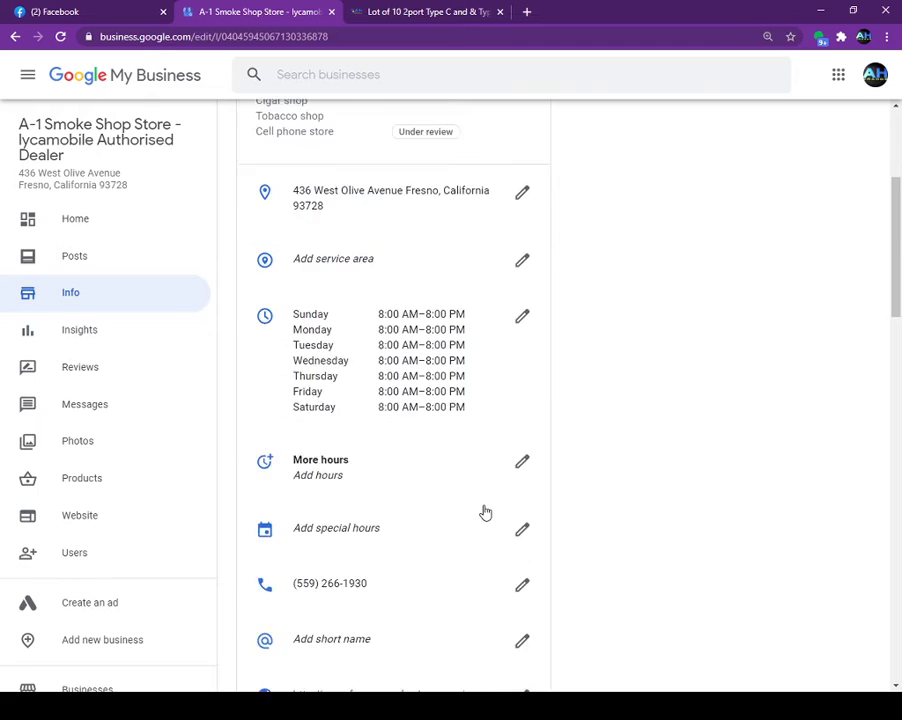
pyautogui.scroll(-5, 485, 513)
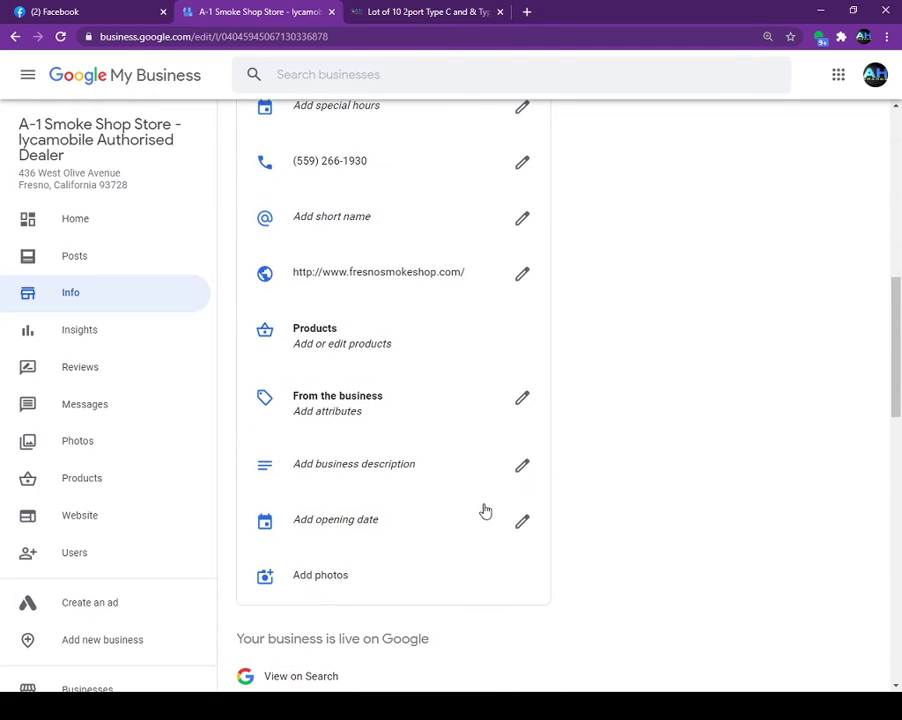
pyautogui.scroll(-2, 480, 510)
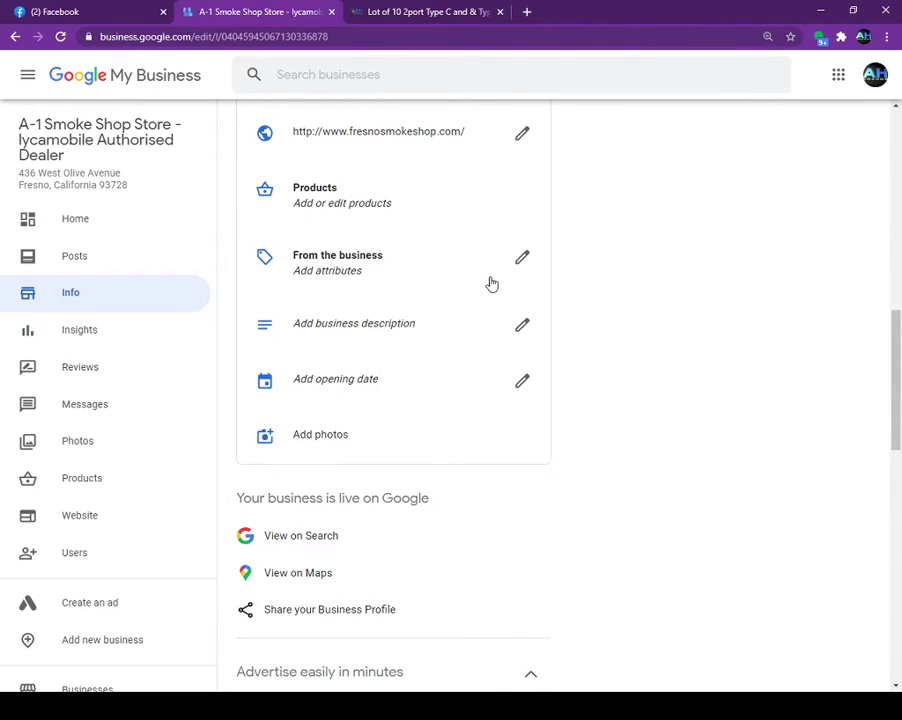
pyautogui.click(522, 328)
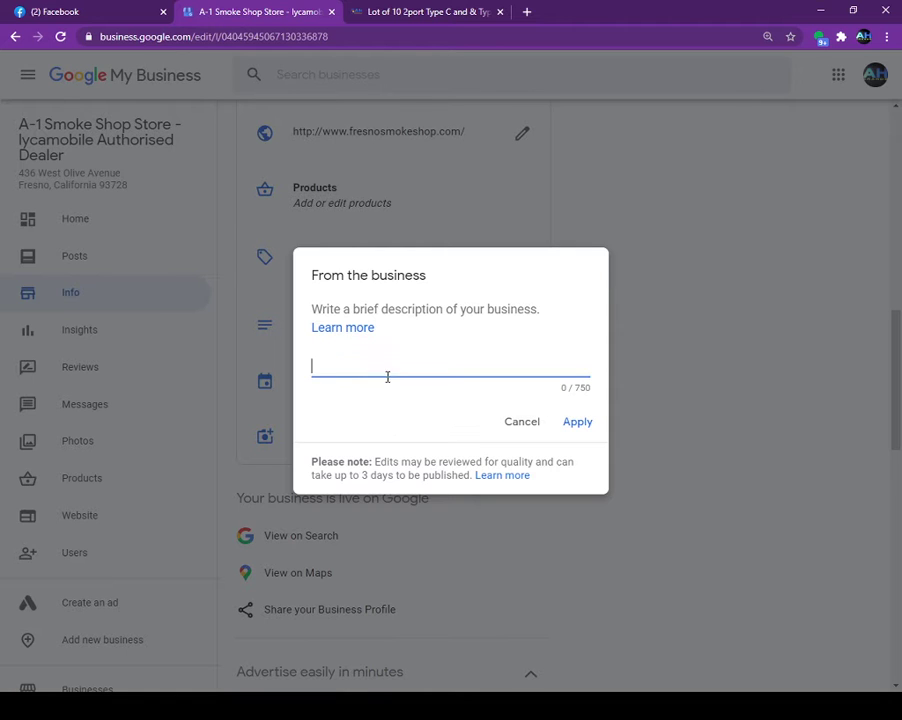
pyautogui.click(518, 424)
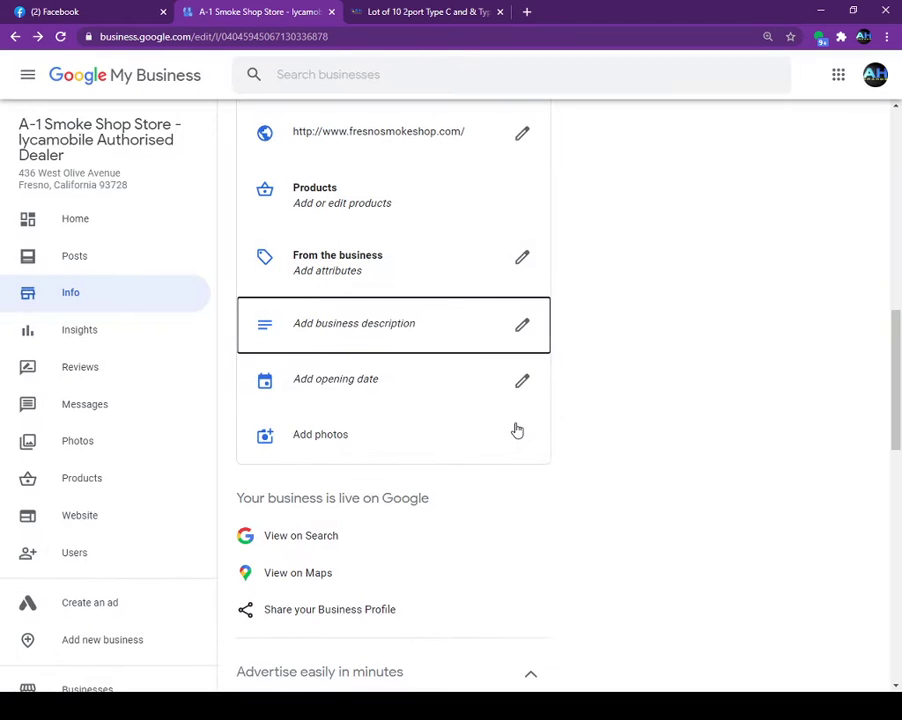
# Step: Leave the smoke shop listing for the list of all managed businesses and open the AH Prepaid listing in Angels Camp
pyautogui.click(16, 37)
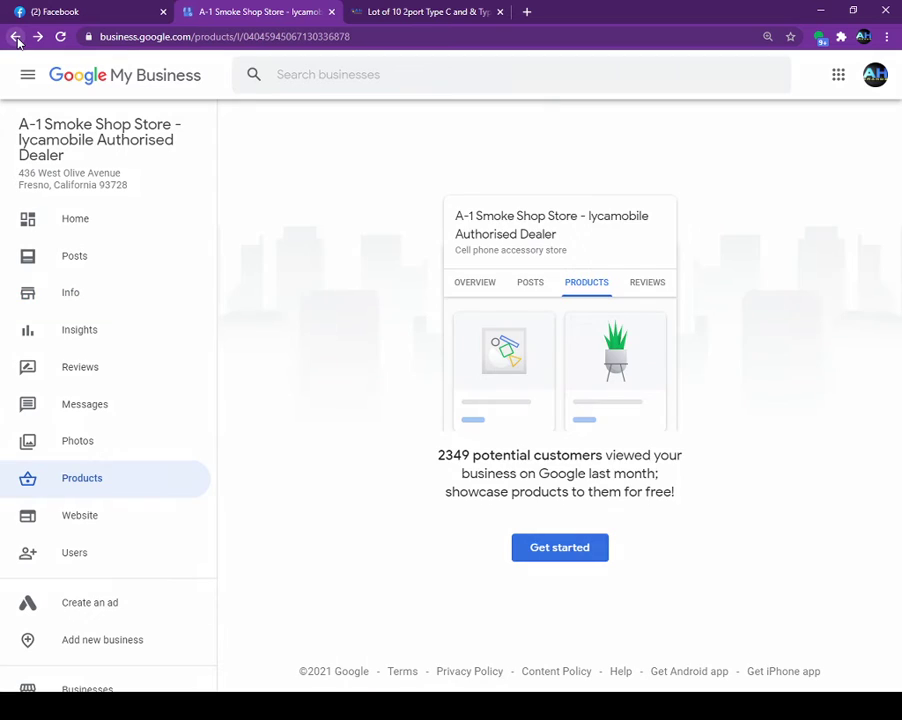
pyautogui.scroll(-3, 187, 534)
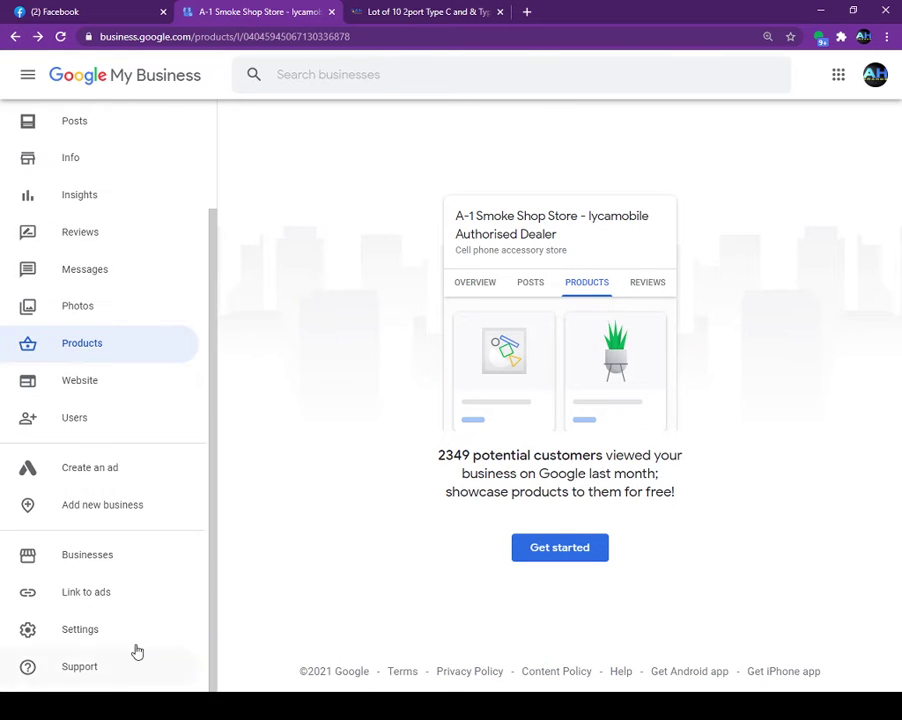
pyautogui.click(93, 554)
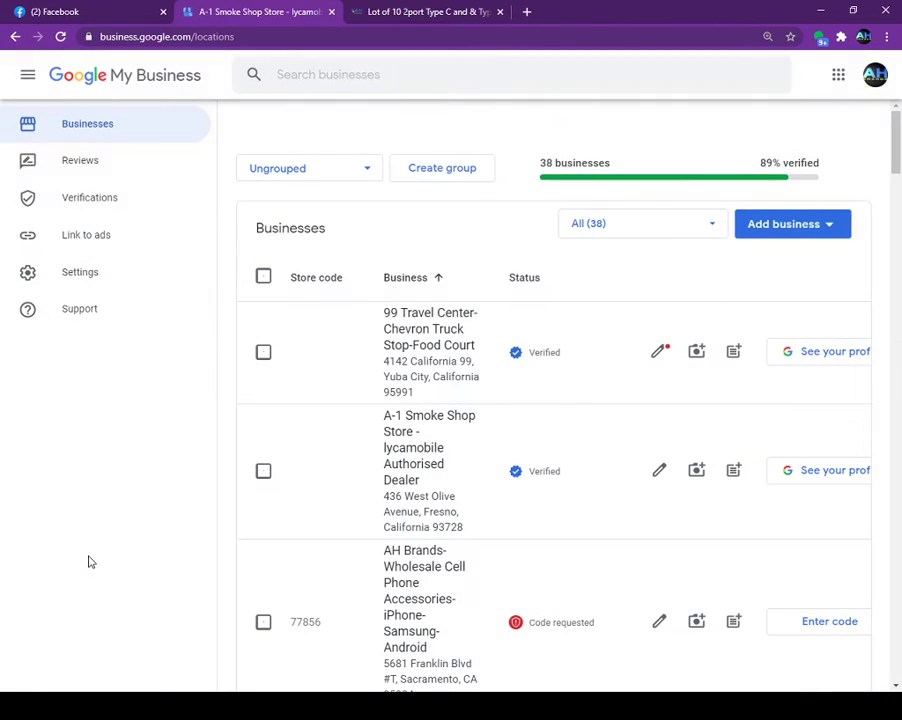
pyautogui.scroll(-2, 540, 560)
pyautogui.scroll(-2, 545, 563)
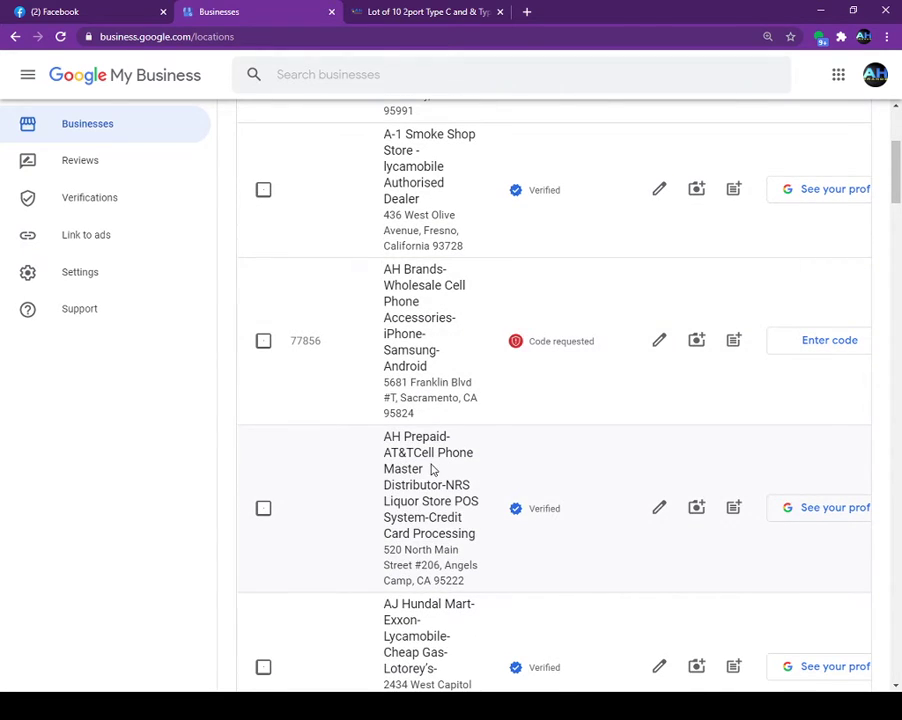
pyautogui.click(411, 485)
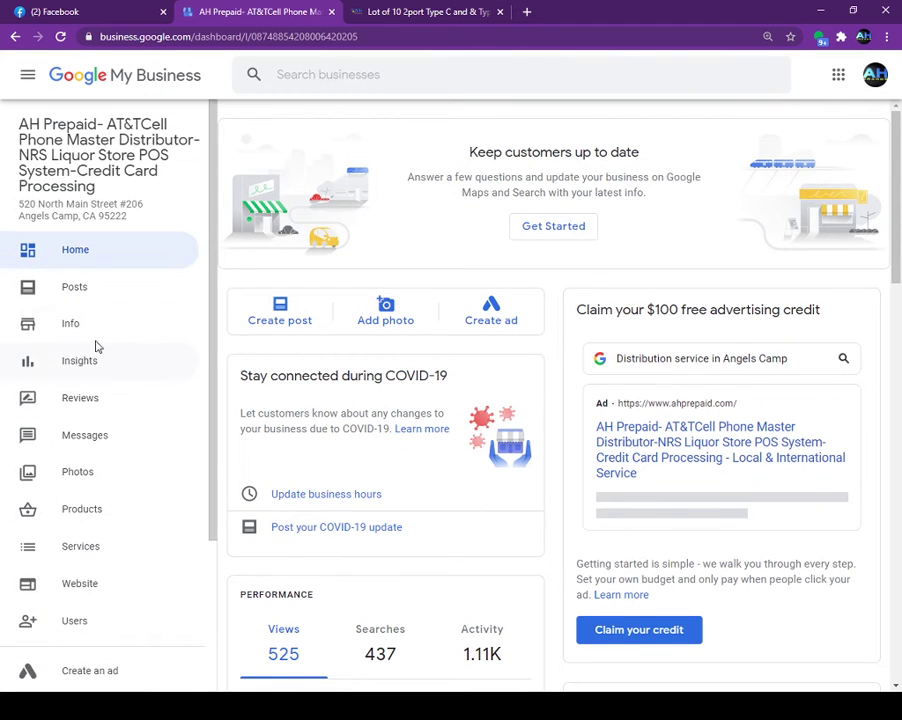
# Step: Open the AH Prepaid listing's business information and review its hours, contact details, website, products and services fields
pyautogui.click(66, 327)
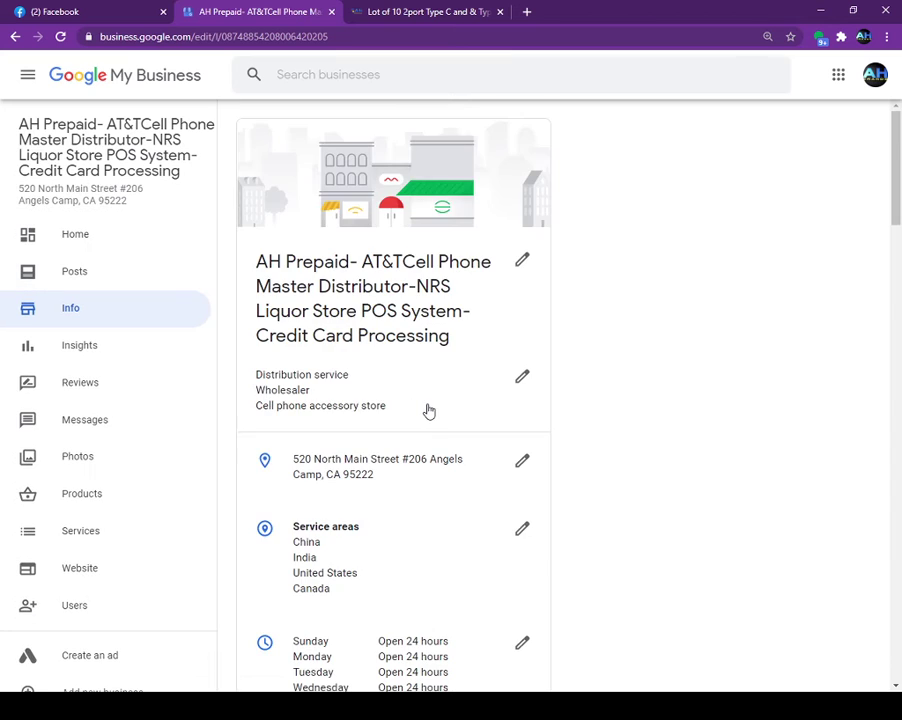
pyautogui.scroll(-5, 426, 408)
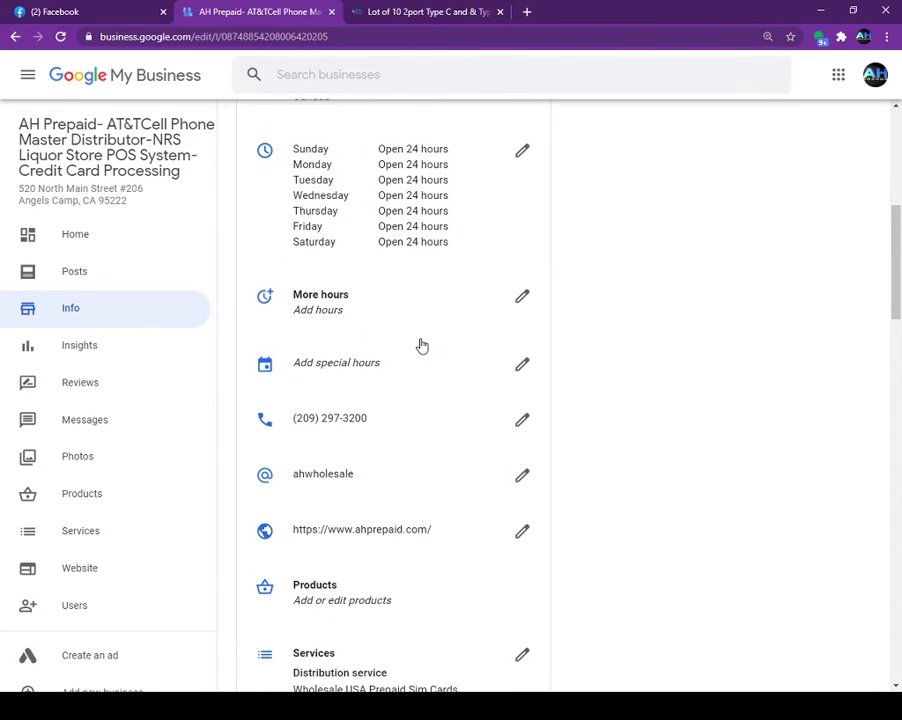
pyautogui.scroll(-2, 422, 320)
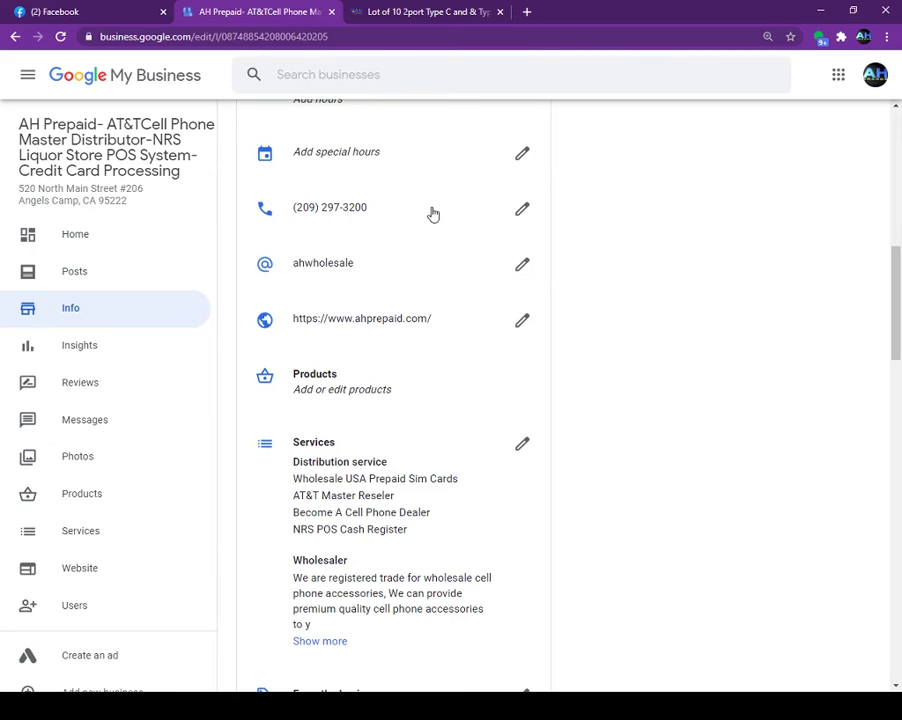
pyautogui.scroll(-2, 437, 501)
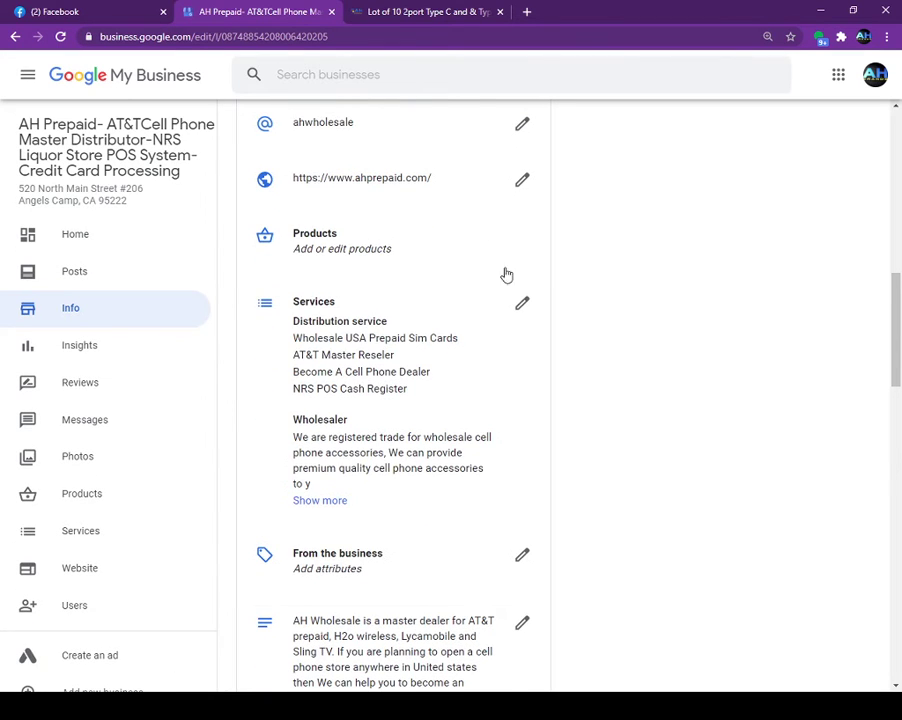
# Step: Open the AH Prepaid product catalogue and browse the example products with their photos, names and prices
pyautogui.click(315, 238)
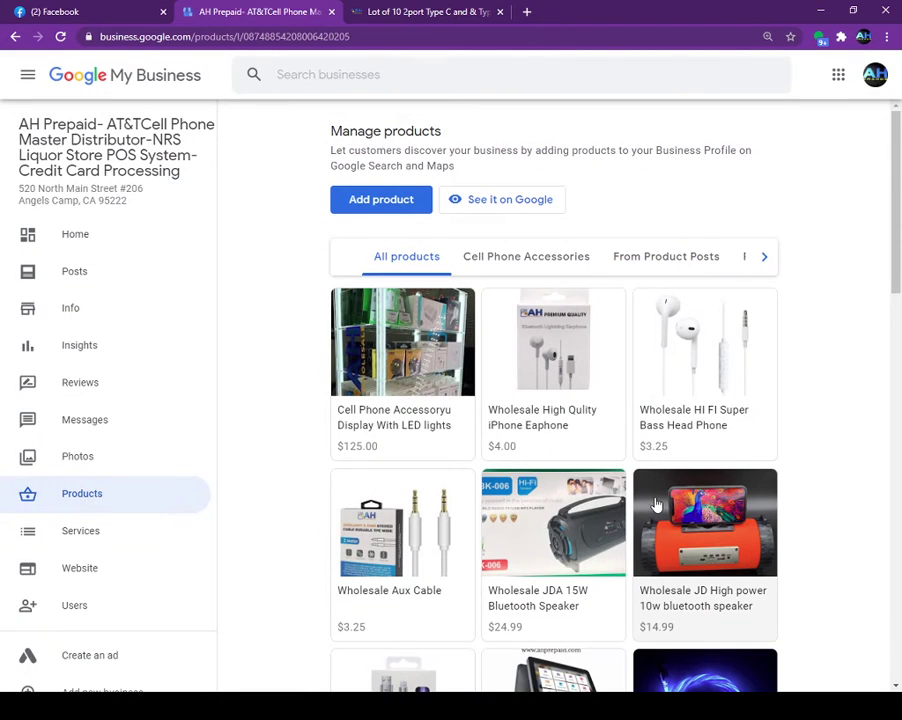
pyautogui.scroll(-1, 491, 469)
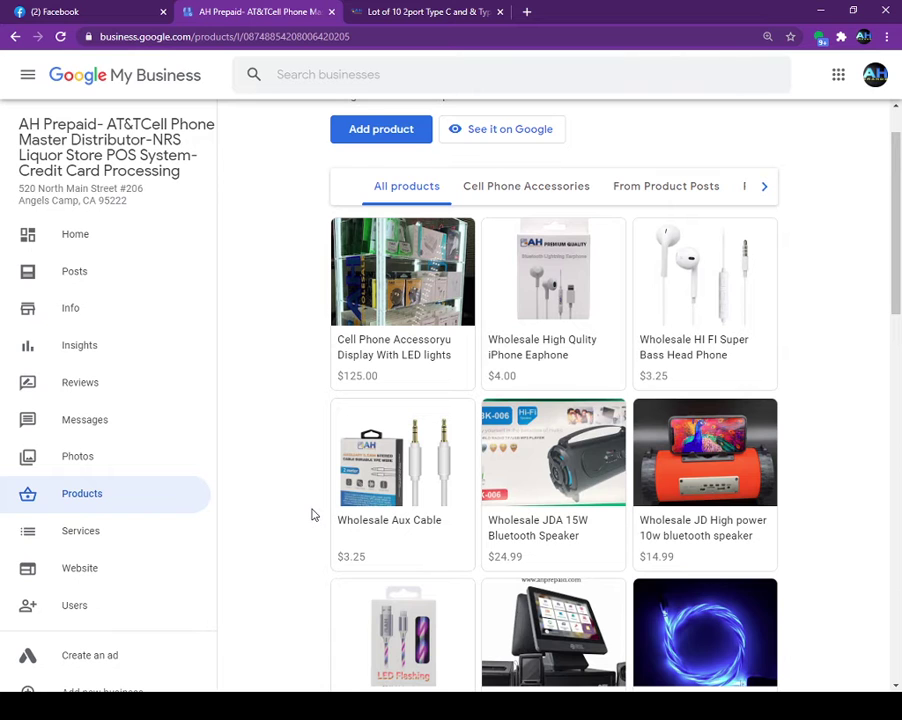
pyautogui.scroll(-4, 508, 534)
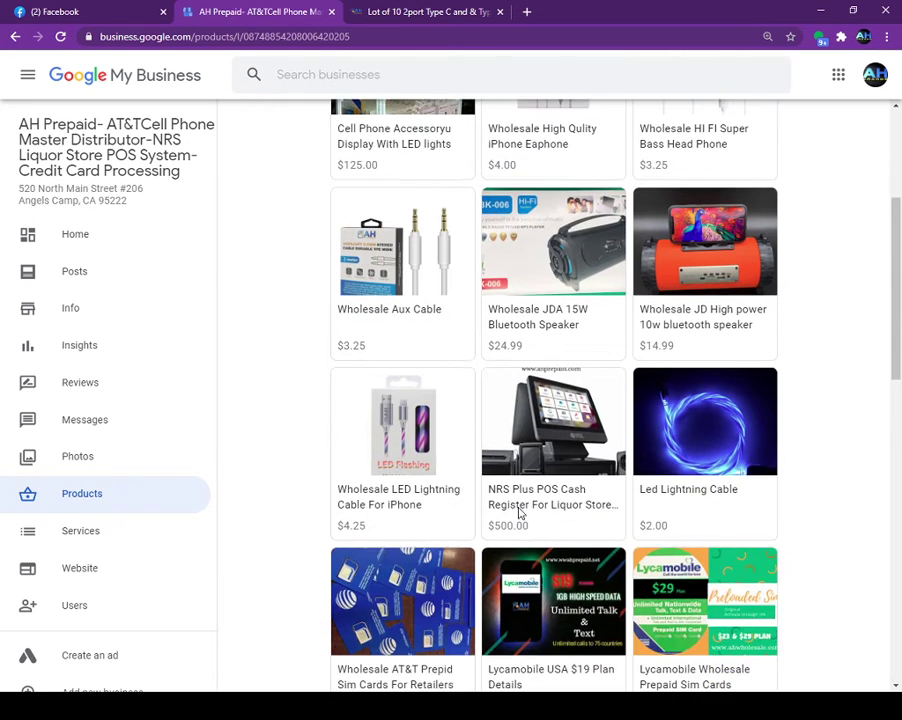
pyautogui.scroll(-3, 518, 512)
pyautogui.scroll(-2, 518, 512)
pyautogui.scroll(-2, 520, 516)
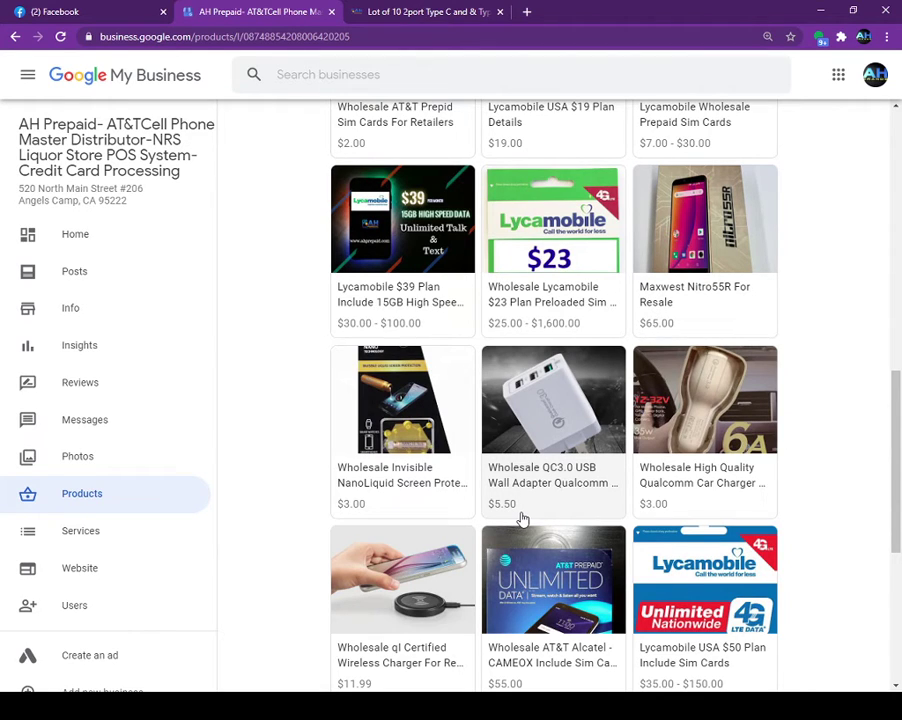
pyautogui.scroll(-3, 522, 519)
pyautogui.scroll(2, 630, 566)
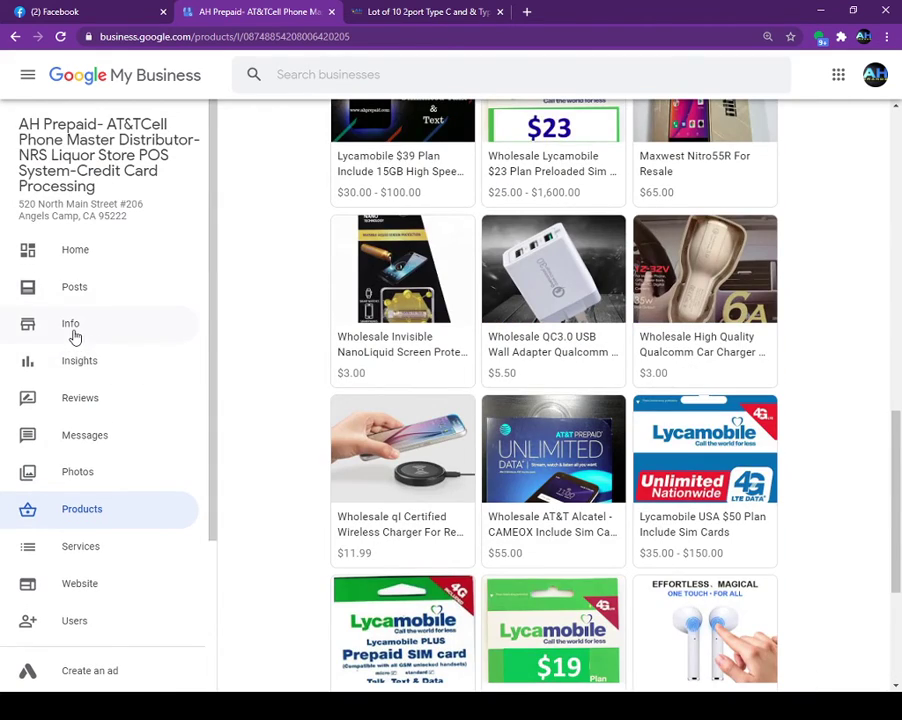
# Step: Go back to the AH Prepaid business information and read the full business description below the attributes
pyautogui.click(74, 336)
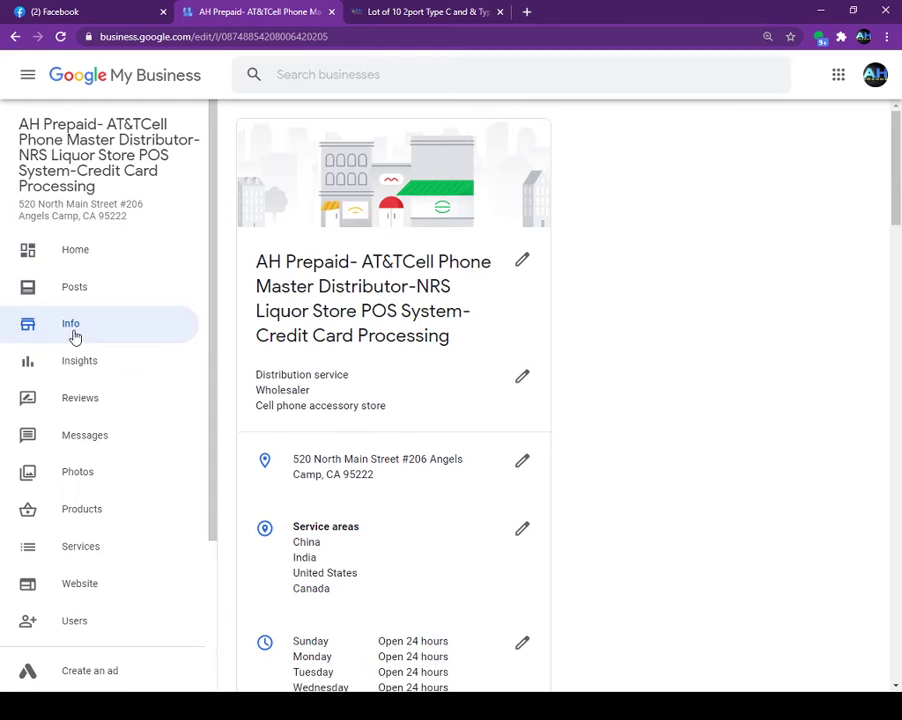
pyautogui.scroll(-3, 446, 547)
pyautogui.scroll(-6, 446, 547)
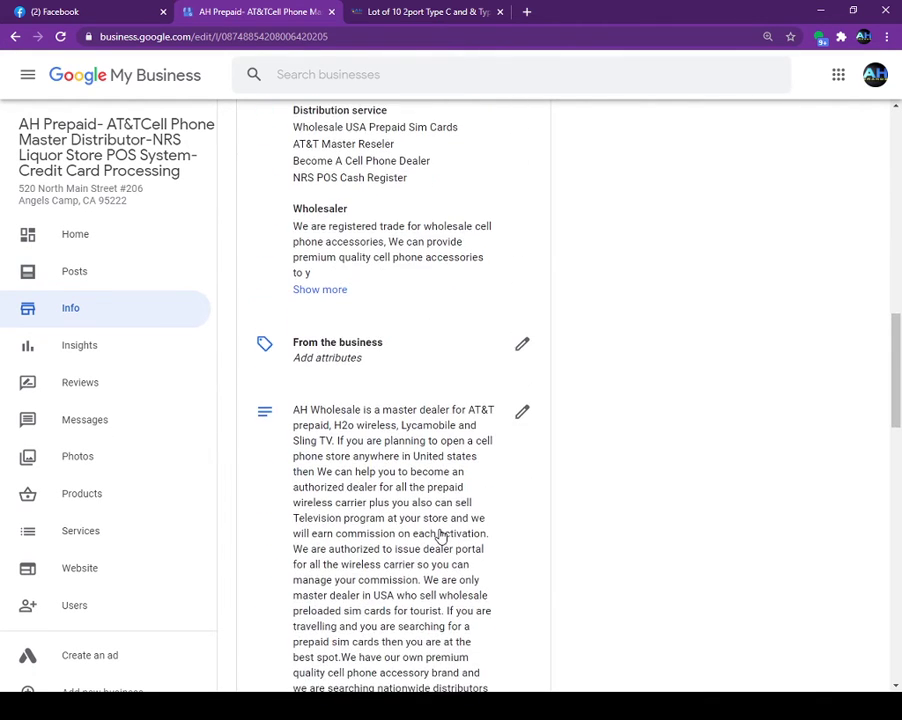
pyautogui.scroll(-2, 438, 535)
pyautogui.scroll(1, 439, 536)
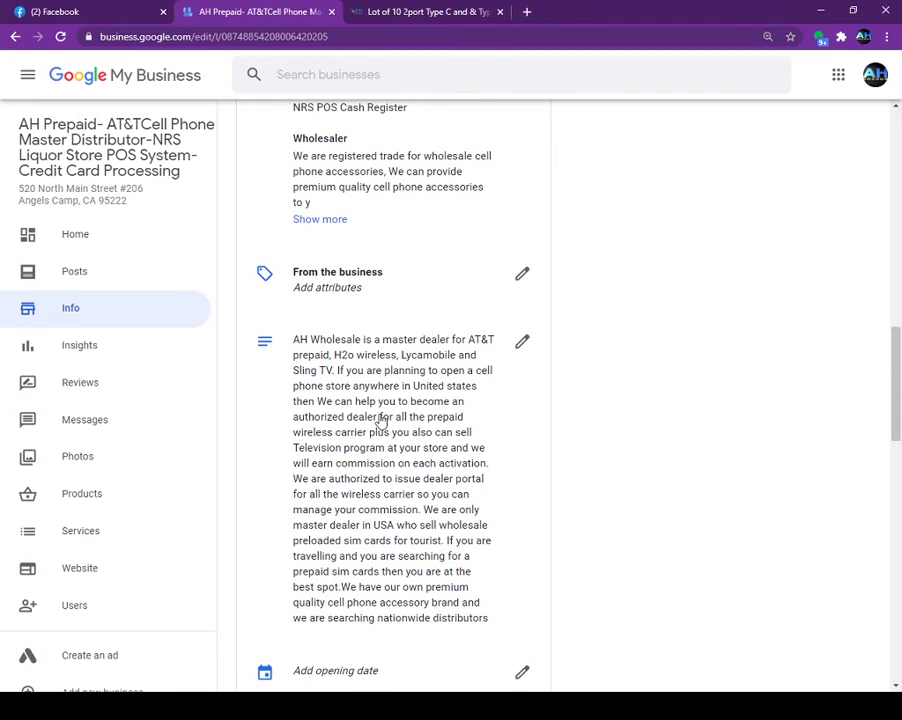
pyautogui.scroll(-1, 490, 420)
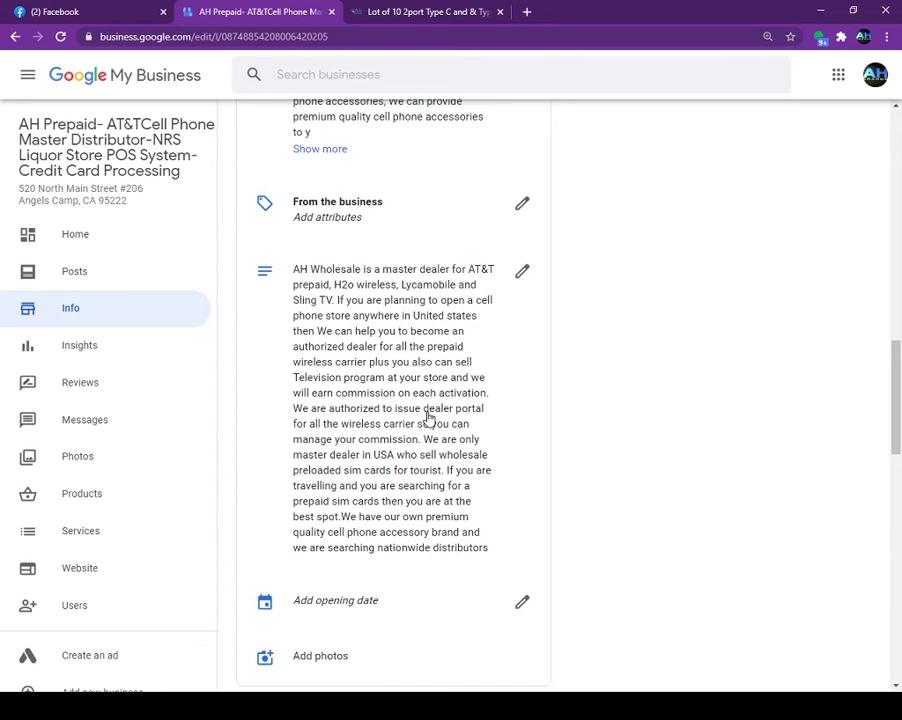
# Step: Examine the sections below the description: opening date, photos, live profile links, advertising, business closure and advanced information
pyautogui.scroll(-3, 428, 418)
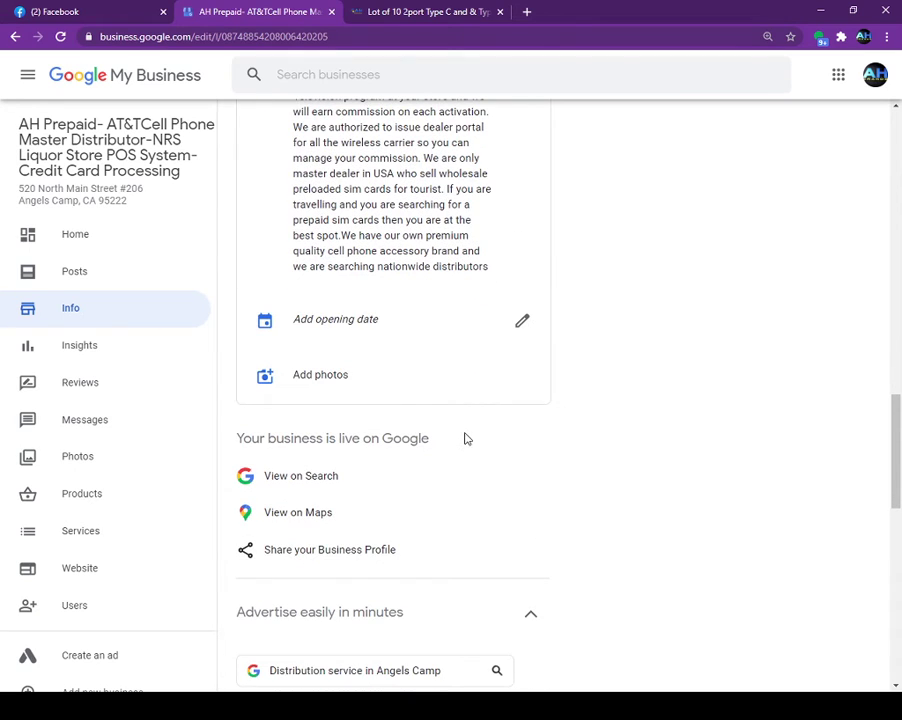
pyautogui.scroll(-3, 473, 440)
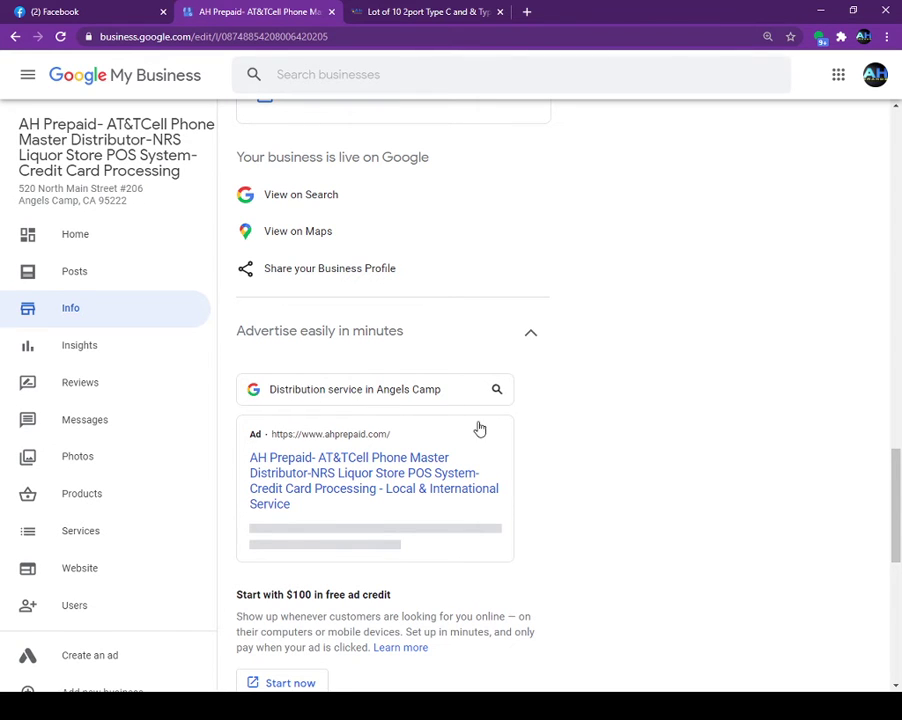
pyautogui.scroll(-6, 486, 458)
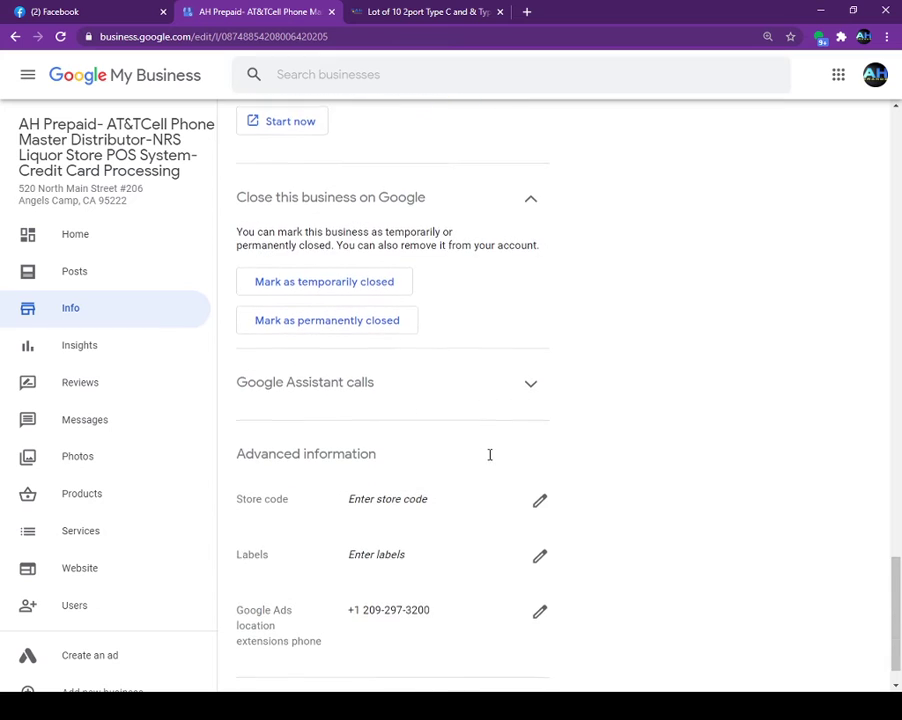
pyautogui.scroll(-1, 489, 455)
# Step: Recheck the description and services sections, and go back up to the listing's name, categories and service areas
pyautogui.scroll(11, 490, 461)
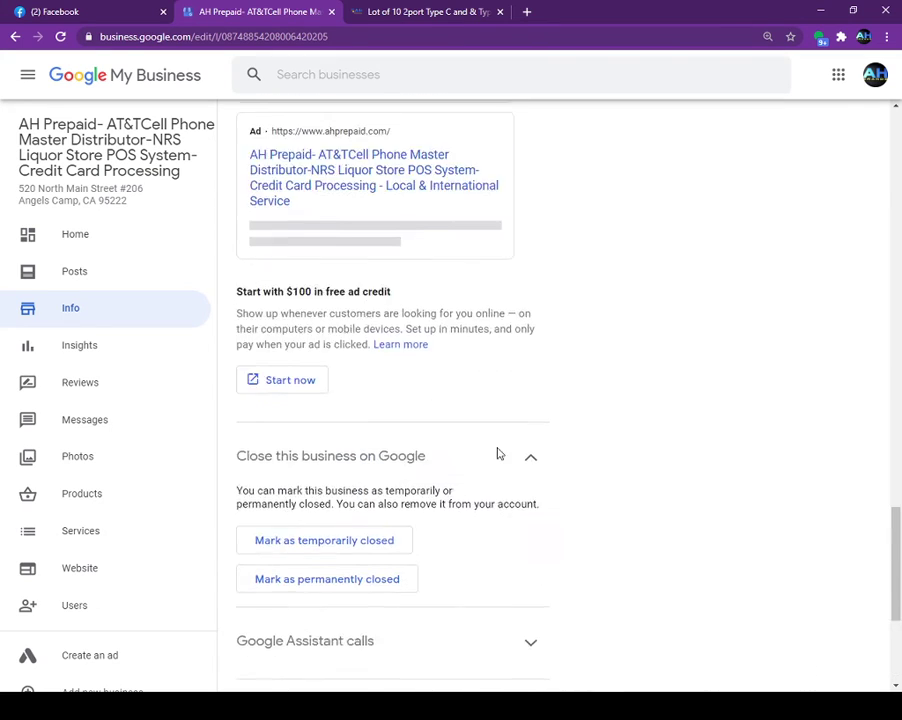
pyautogui.scroll(2, 483, 479)
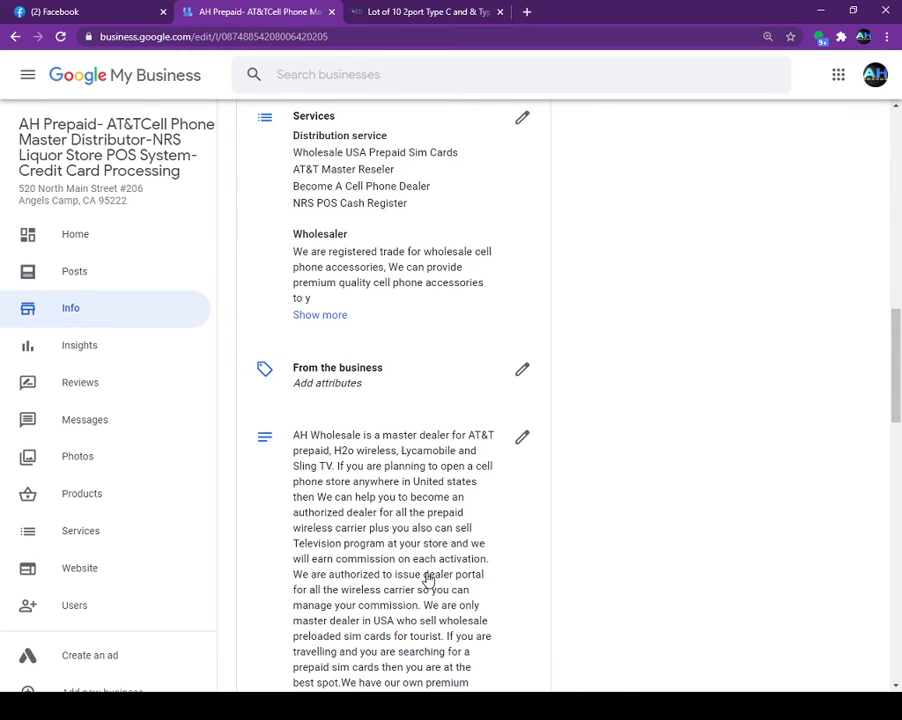
pyautogui.scroll(-3, 428, 580)
pyautogui.scroll(4, 428, 580)
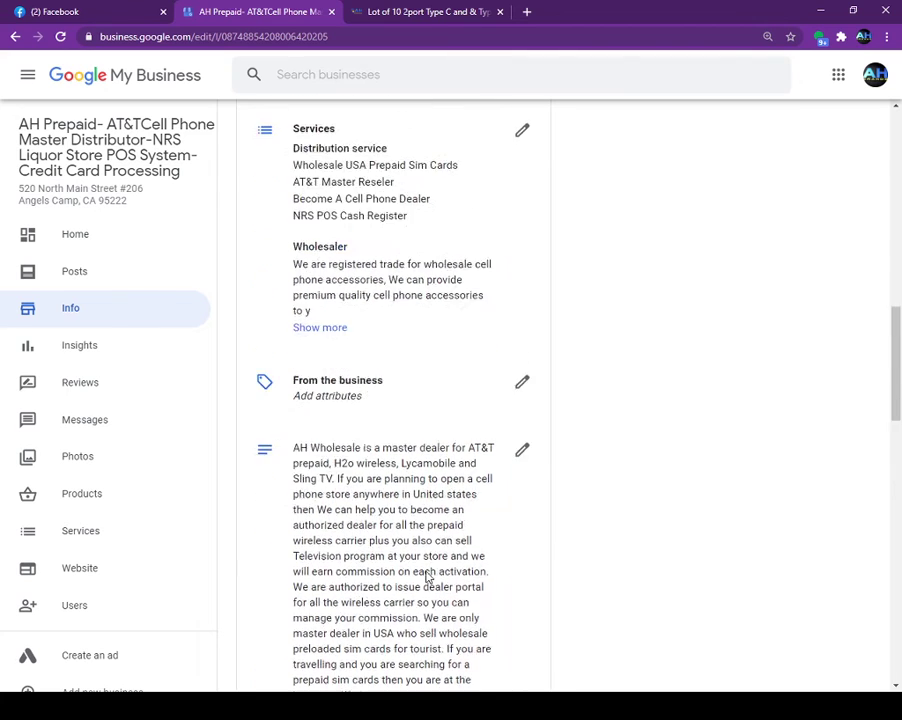
pyautogui.scroll(4, 428, 580)
pyautogui.scroll(5, 425, 580)
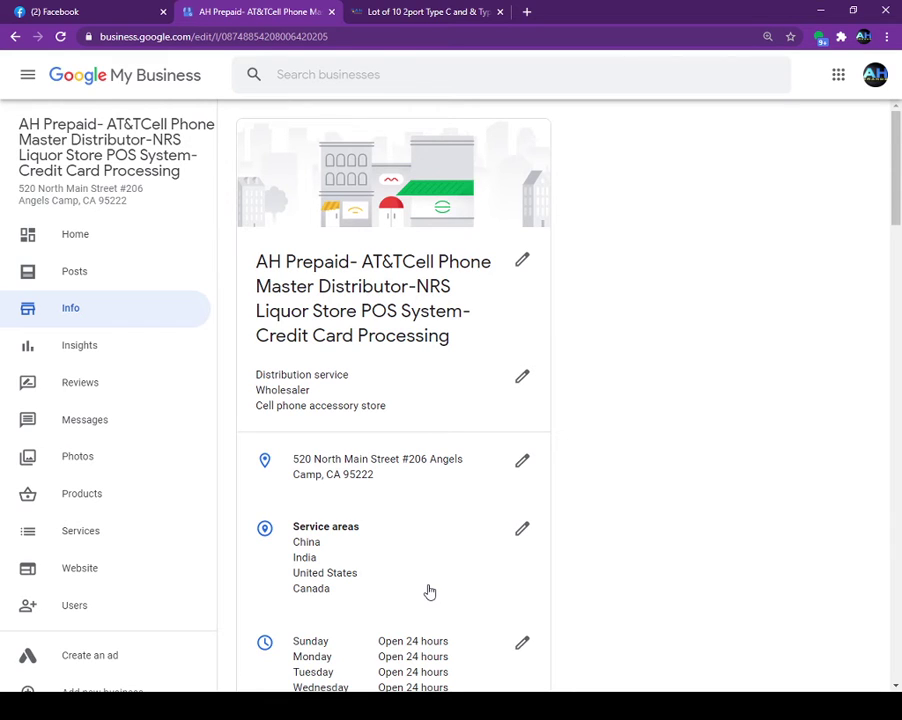
# Step: Revisit the Products and Services entries in the AH Prepaid business information
pyautogui.click(79, 328)
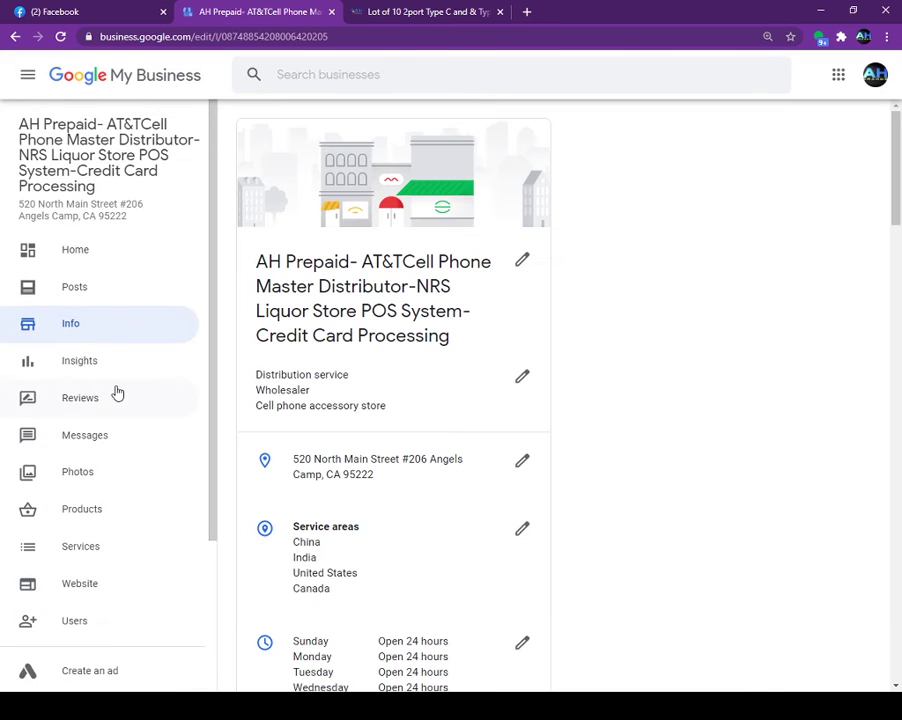
pyautogui.scroll(-5, 433, 486)
pyautogui.scroll(-3, 434, 486)
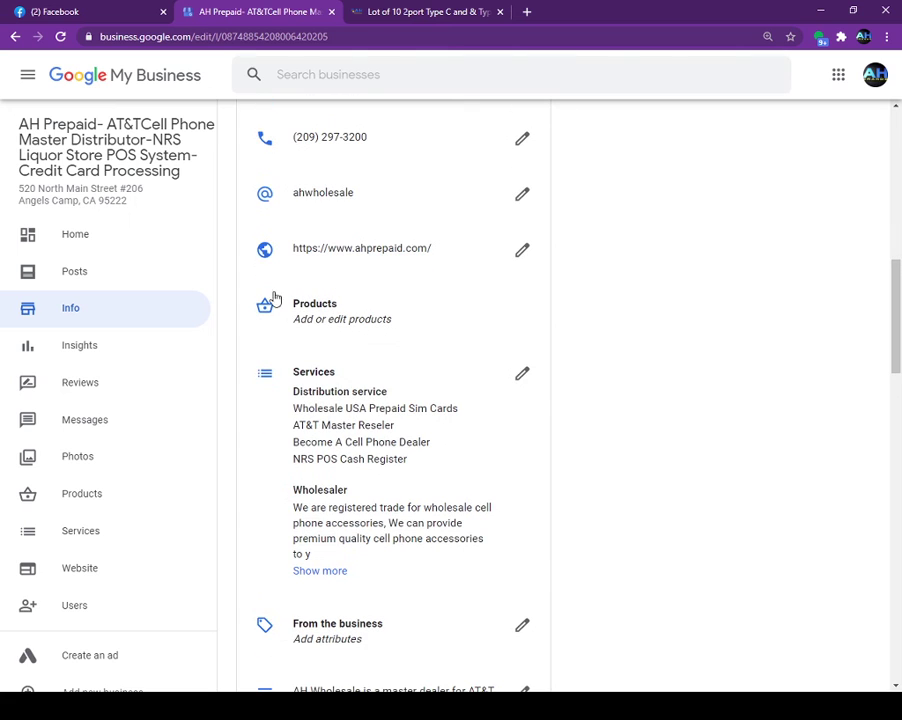